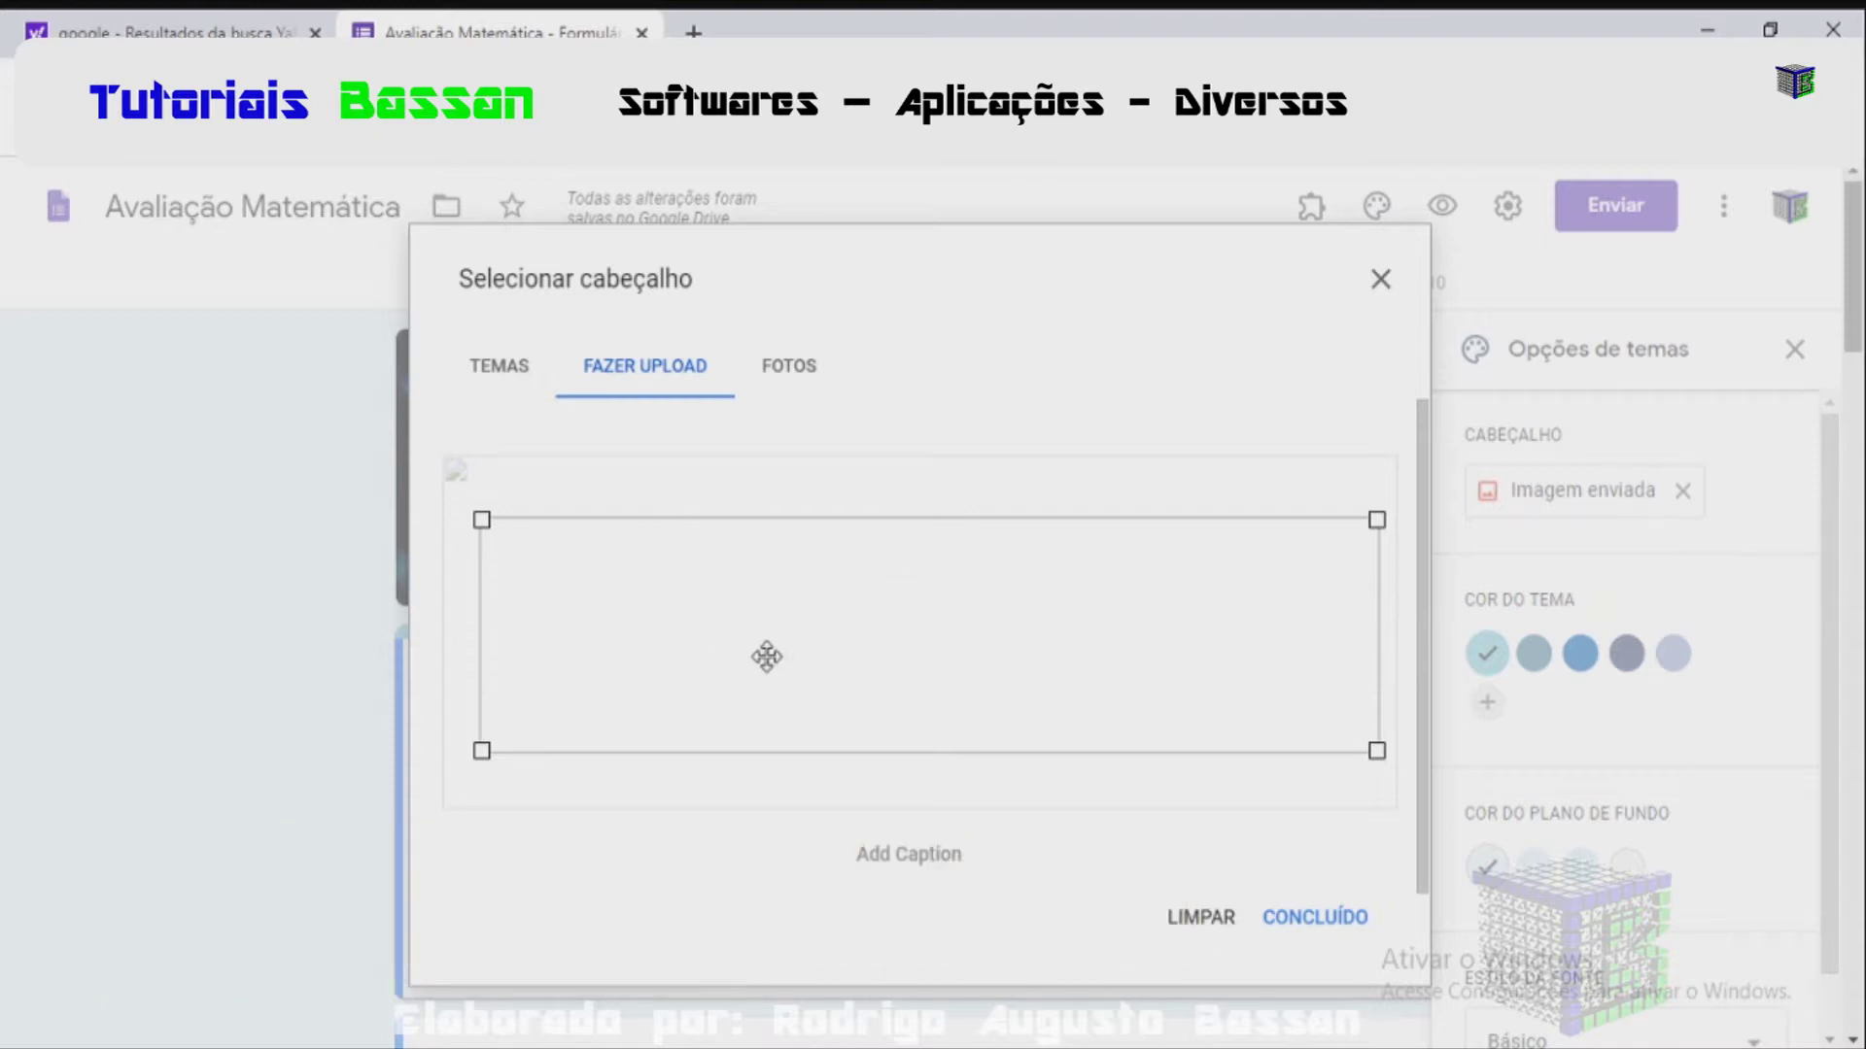
# Step: Drag the header crop rectangle up so it aligns with the top edge of the uploaded image
pyautogui.moveTo(658, 633)
pyautogui.mouseDown()
pyautogui.moveTo(621, 562)
pyautogui.moveTo(621, 654)
pyautogui.moveTo(623, 623)
pyautogui.mouseUp()
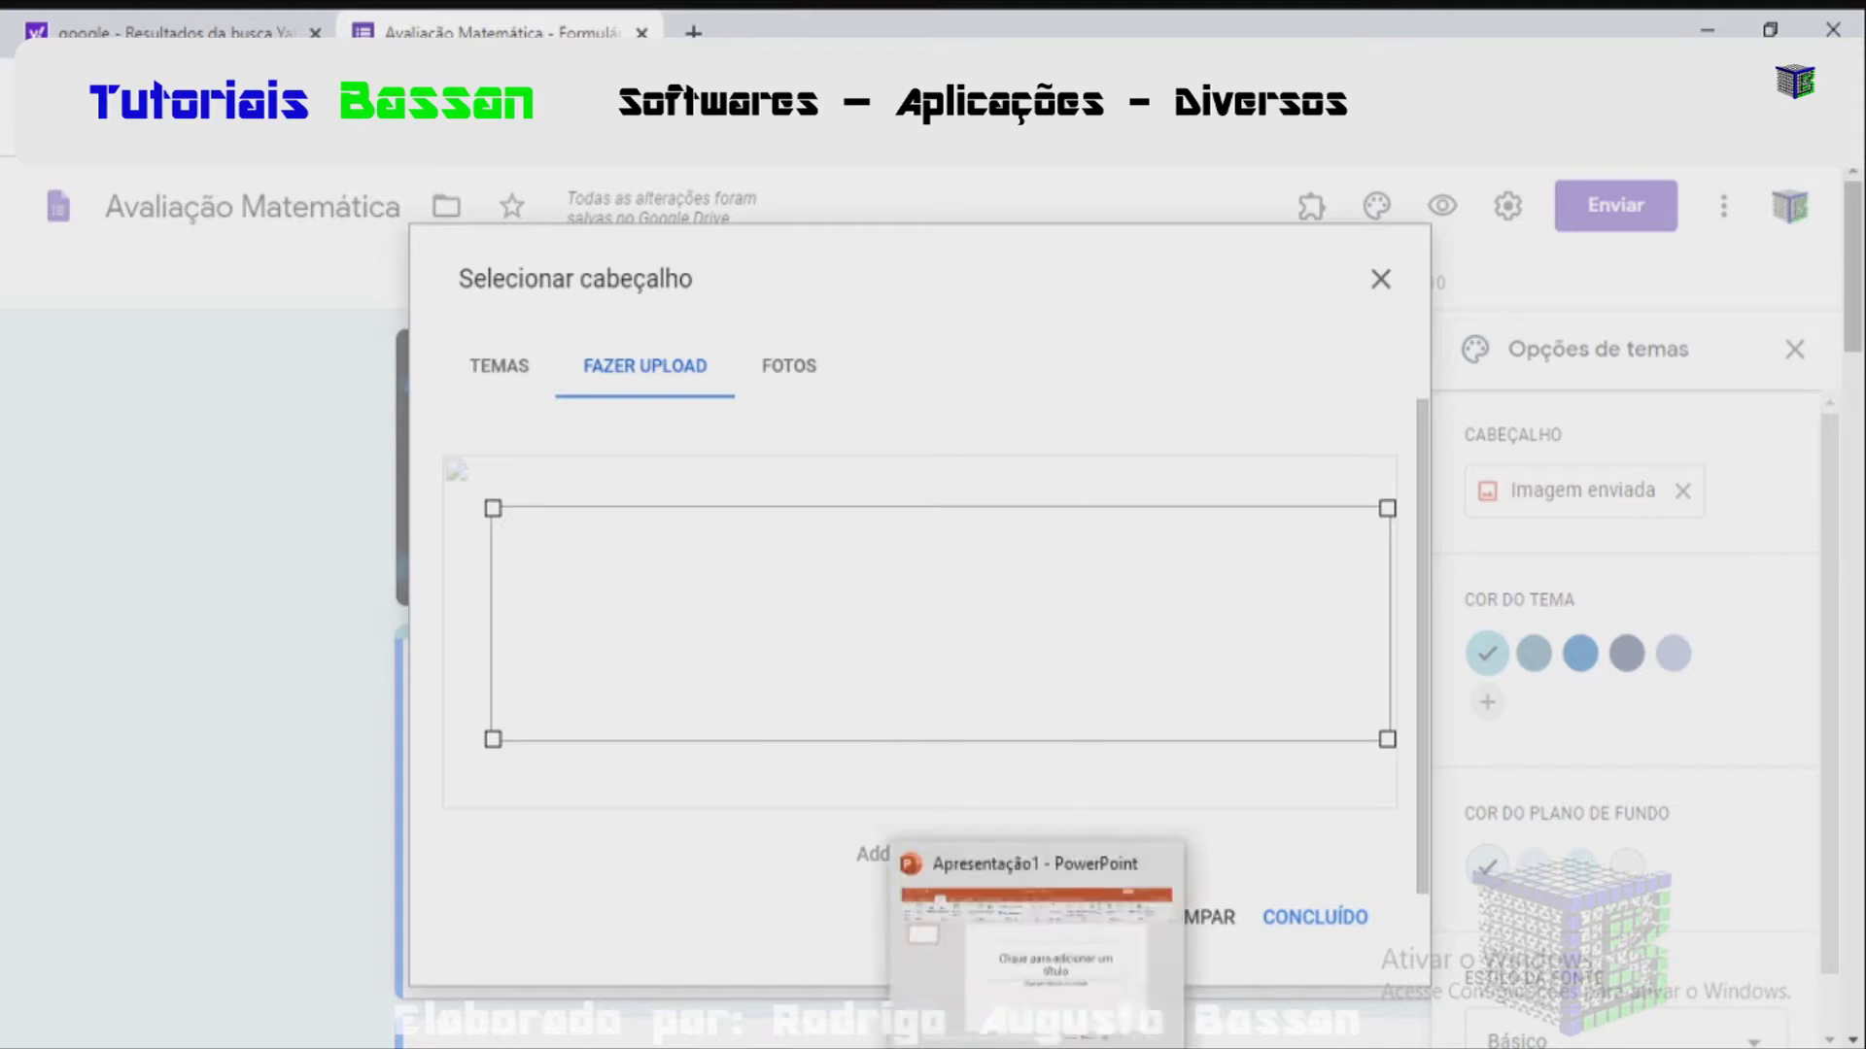
# Step: In PowerPoint, delete the first slide's title and subtitle placeholders
pyautogui.click(1036, 933)
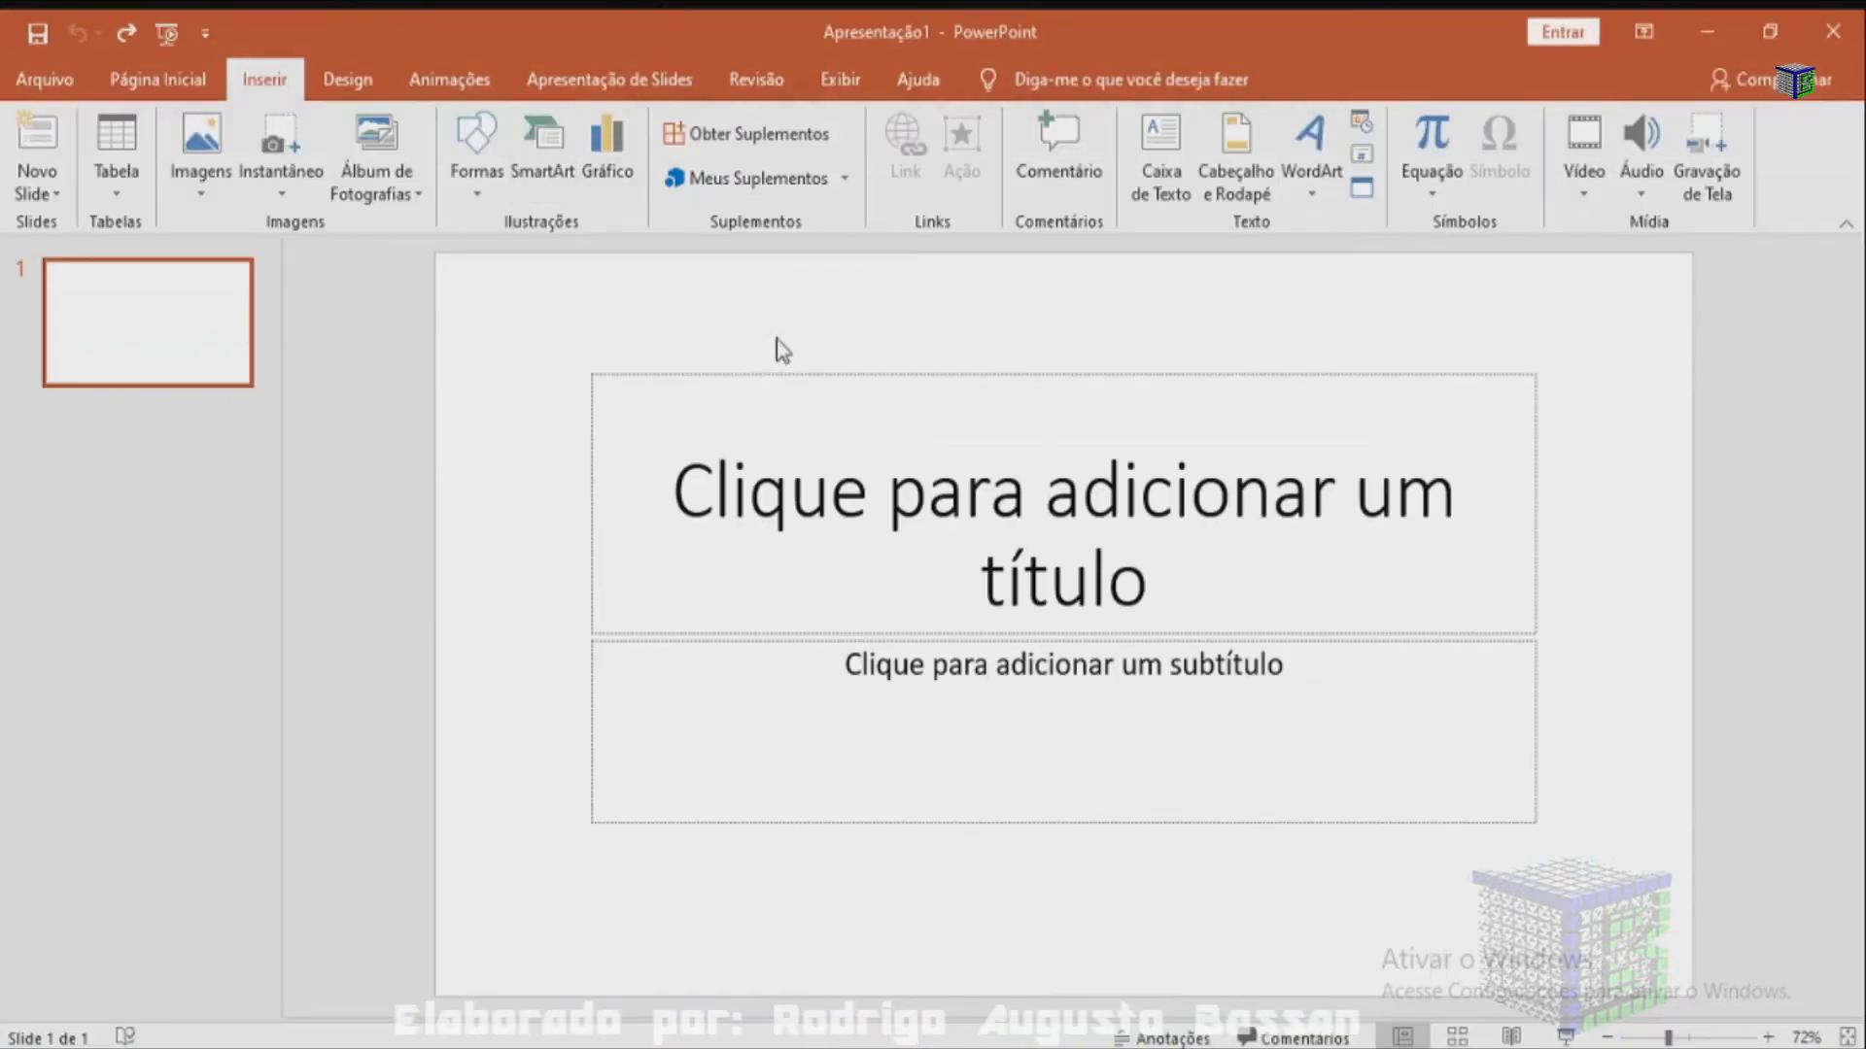
pyautogui.click(814, 375)
pyautogui.press('Delete')
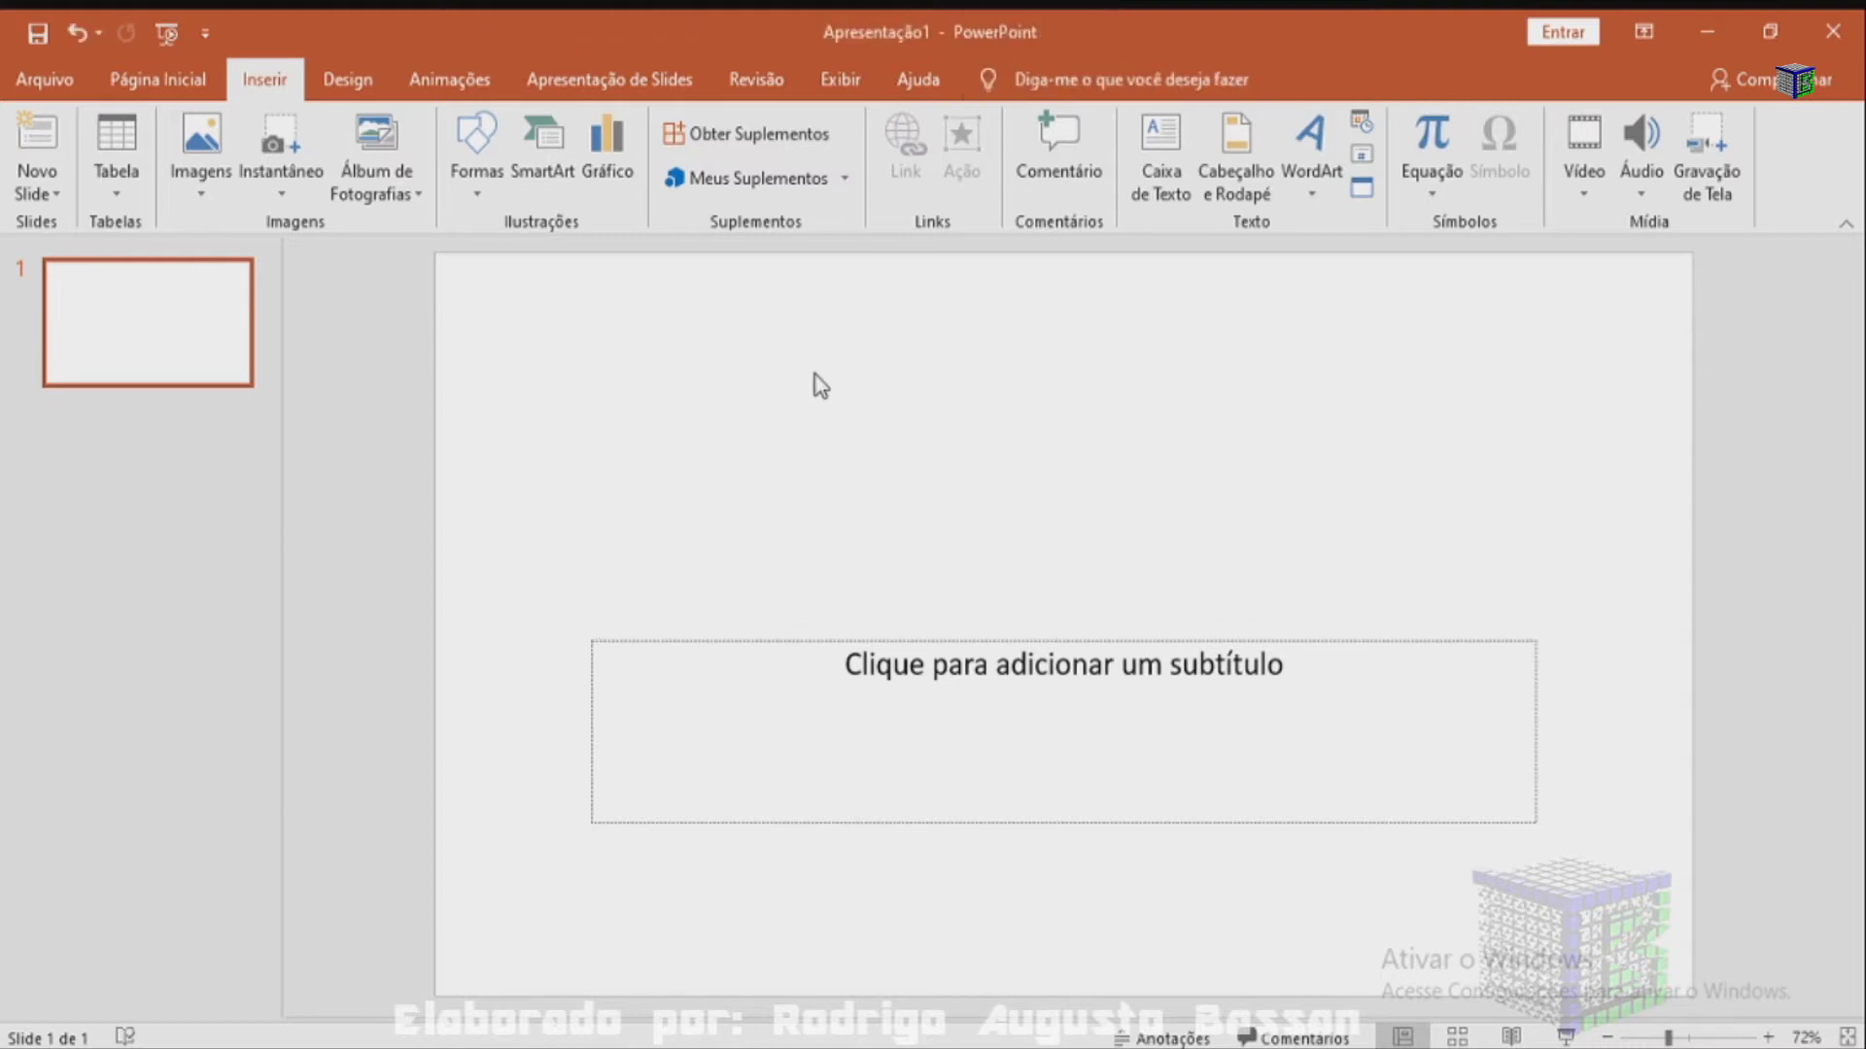
pyautogui.click(767, 644)
pyautogui.press('Delete')
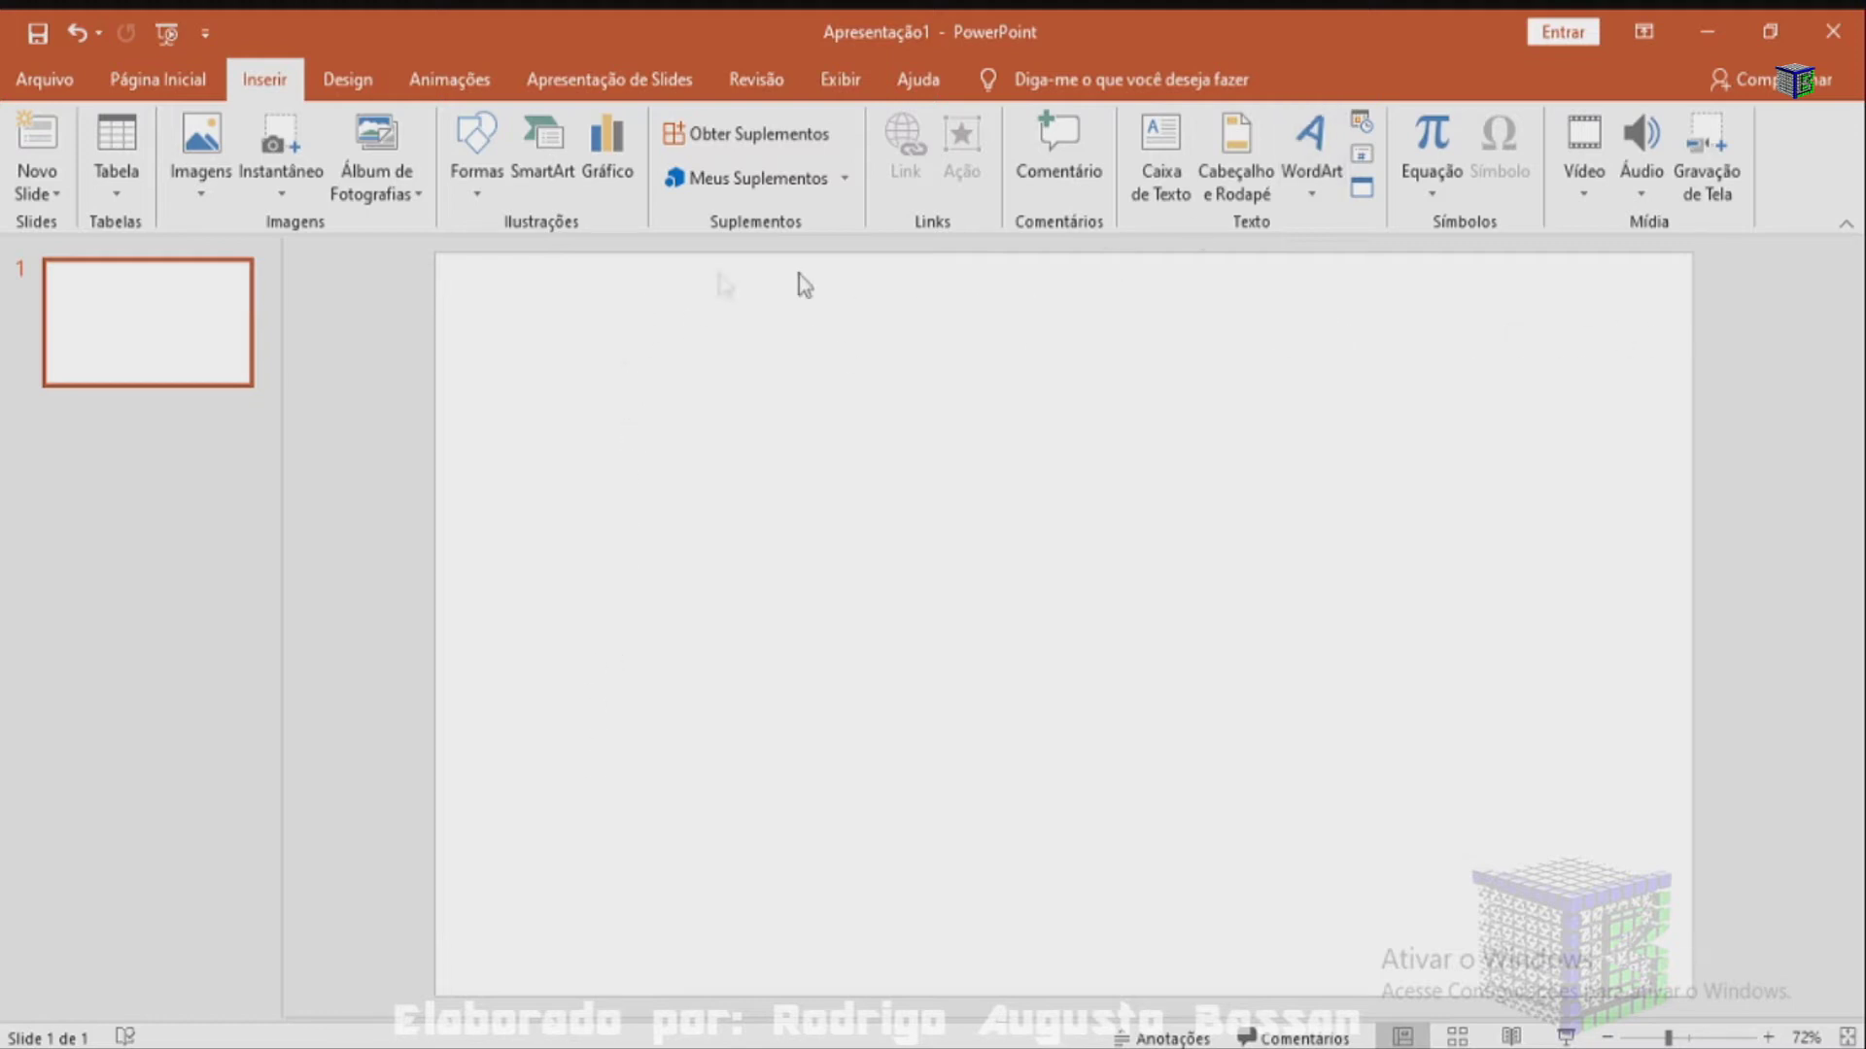
# Step: Set a custom slide size of 1600 px wide by 400 px tall, choosing Garantir o Ajuste
pyautogui.click(350, 86)
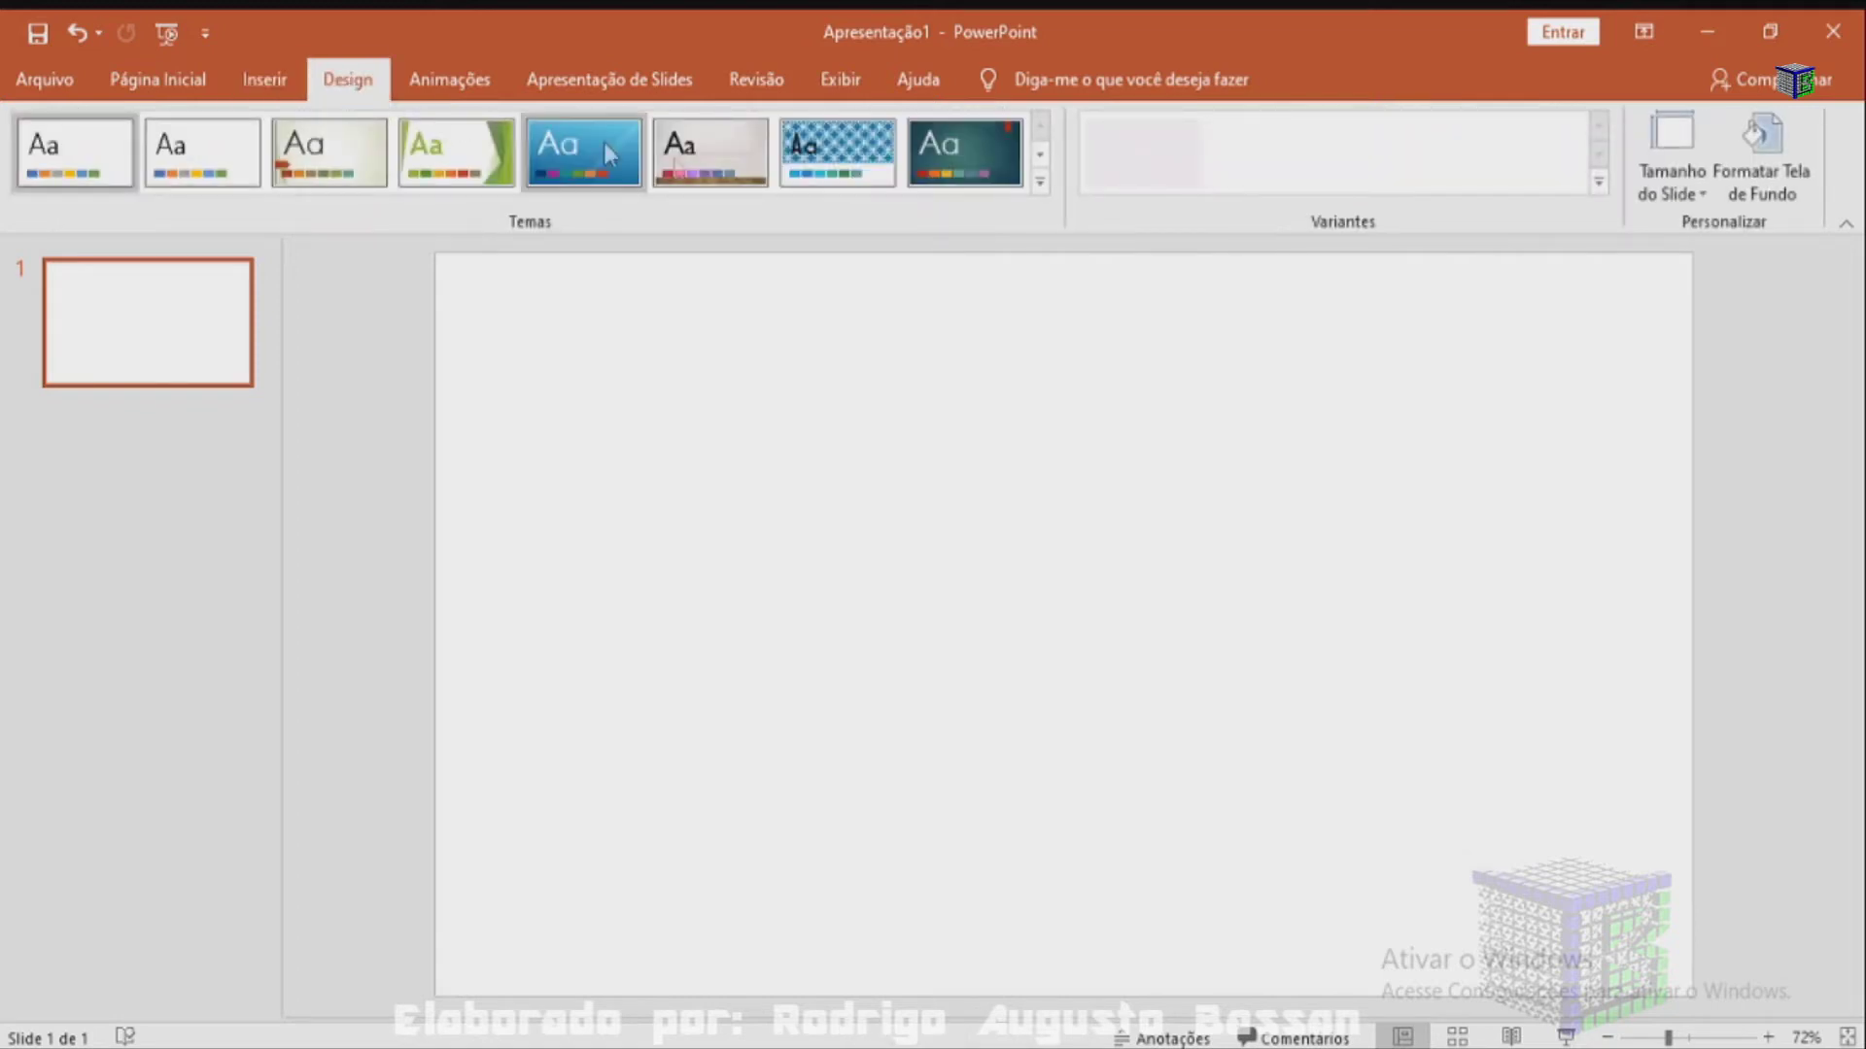
pyautogui.click(1691, 194)
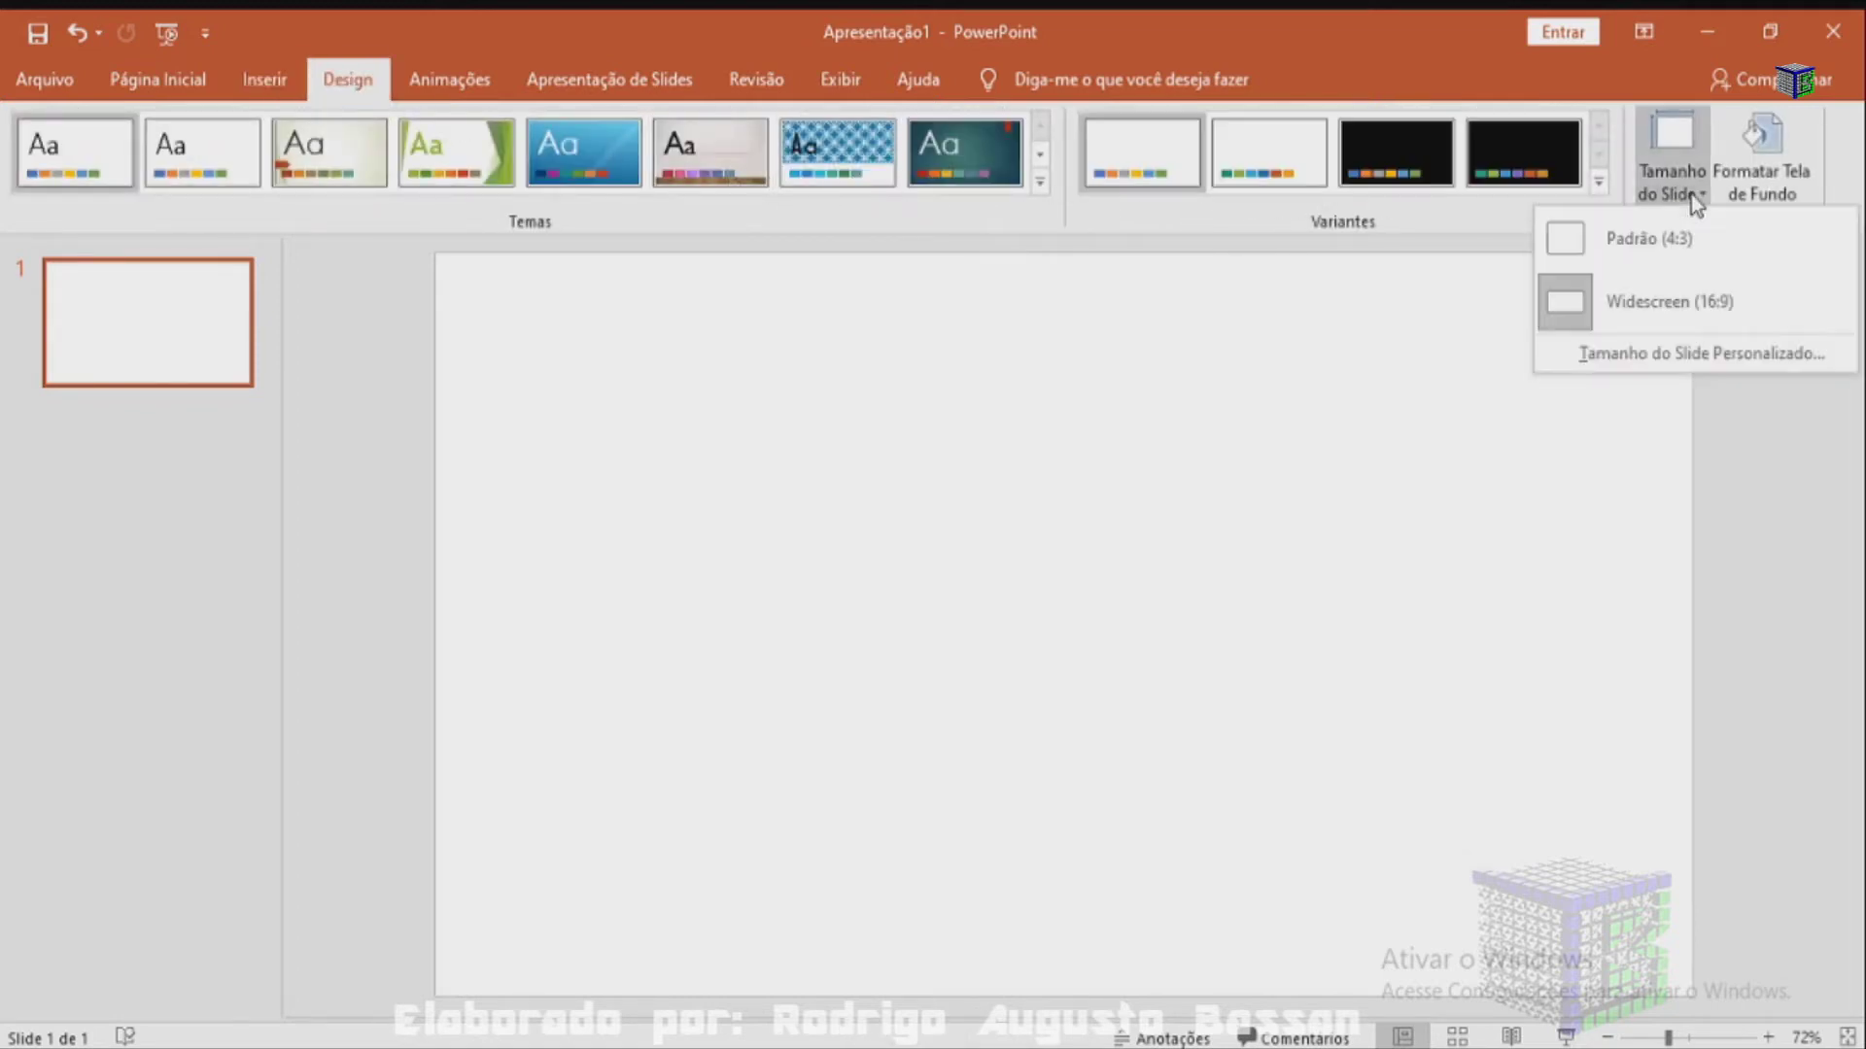
pyautogui.click(1670, 355)
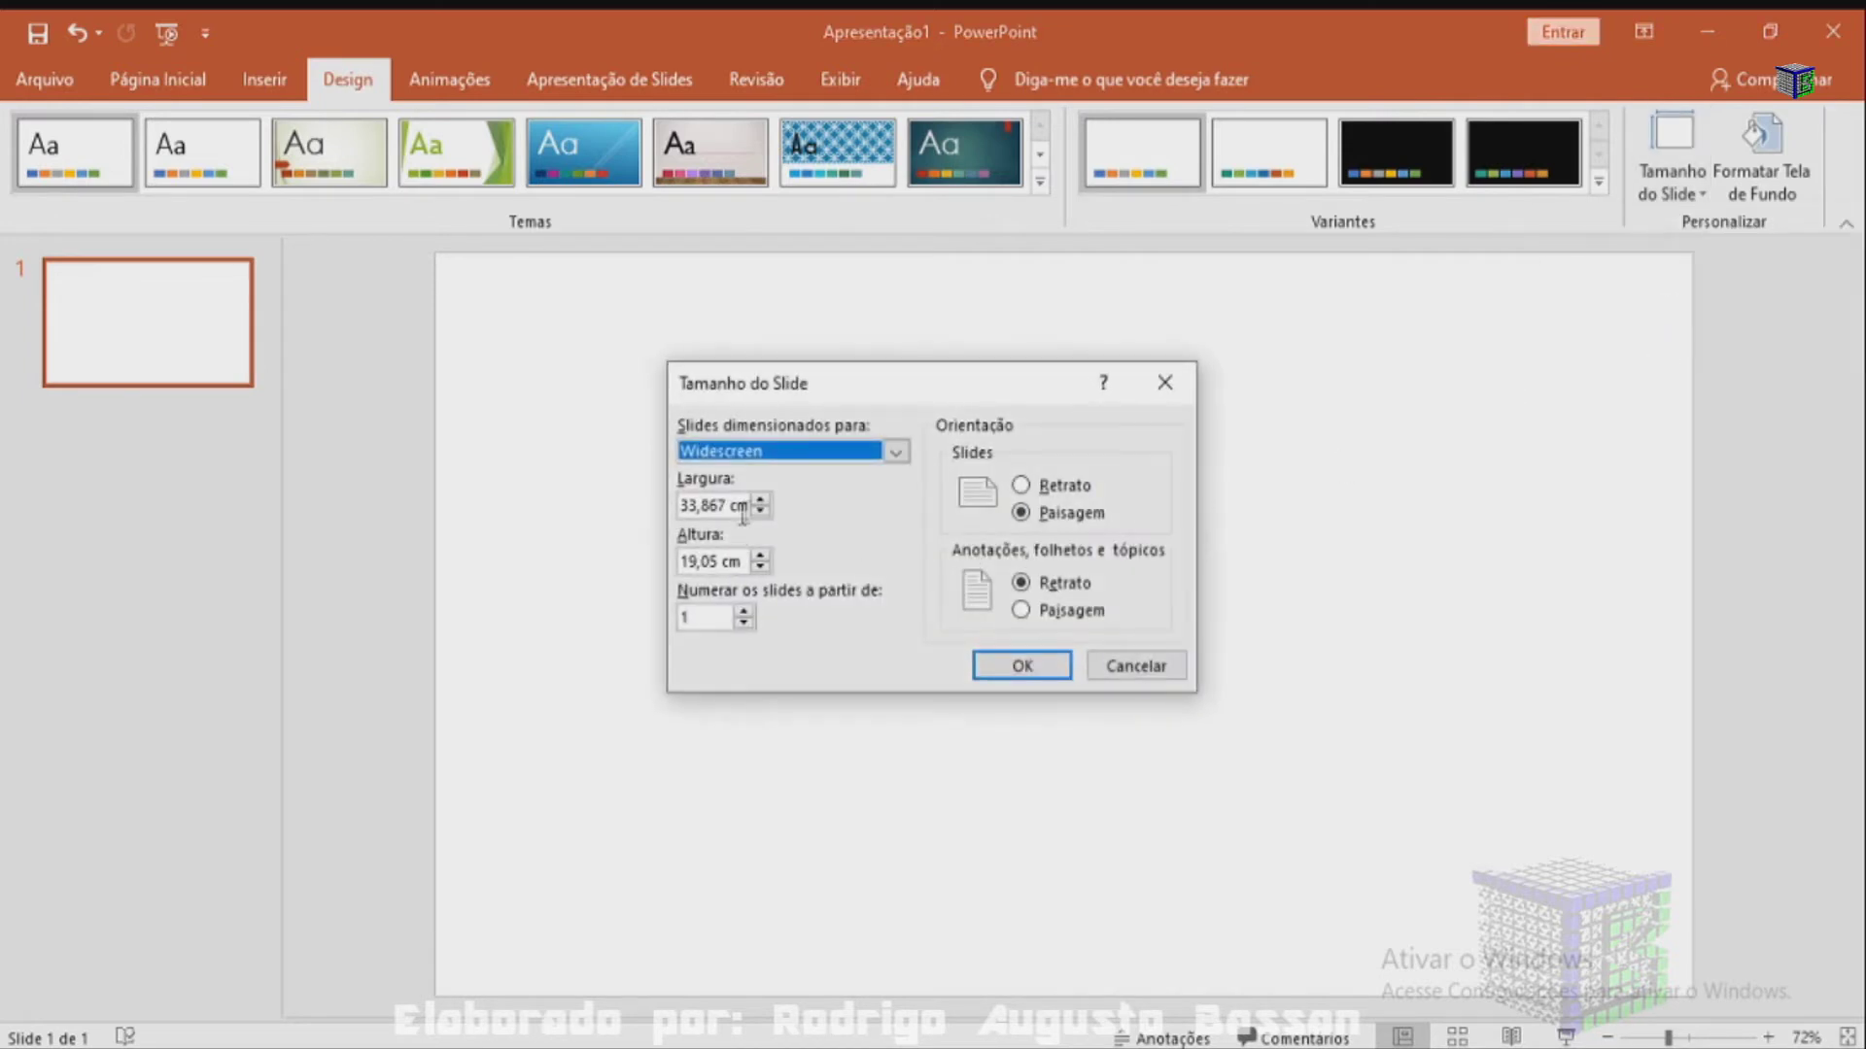
pyautogui.click(732, 503)
pyautogui.moveTo(741, 503); pyautogui.dragTo(581, 509)
pyautogui.write('1600 pxcm')
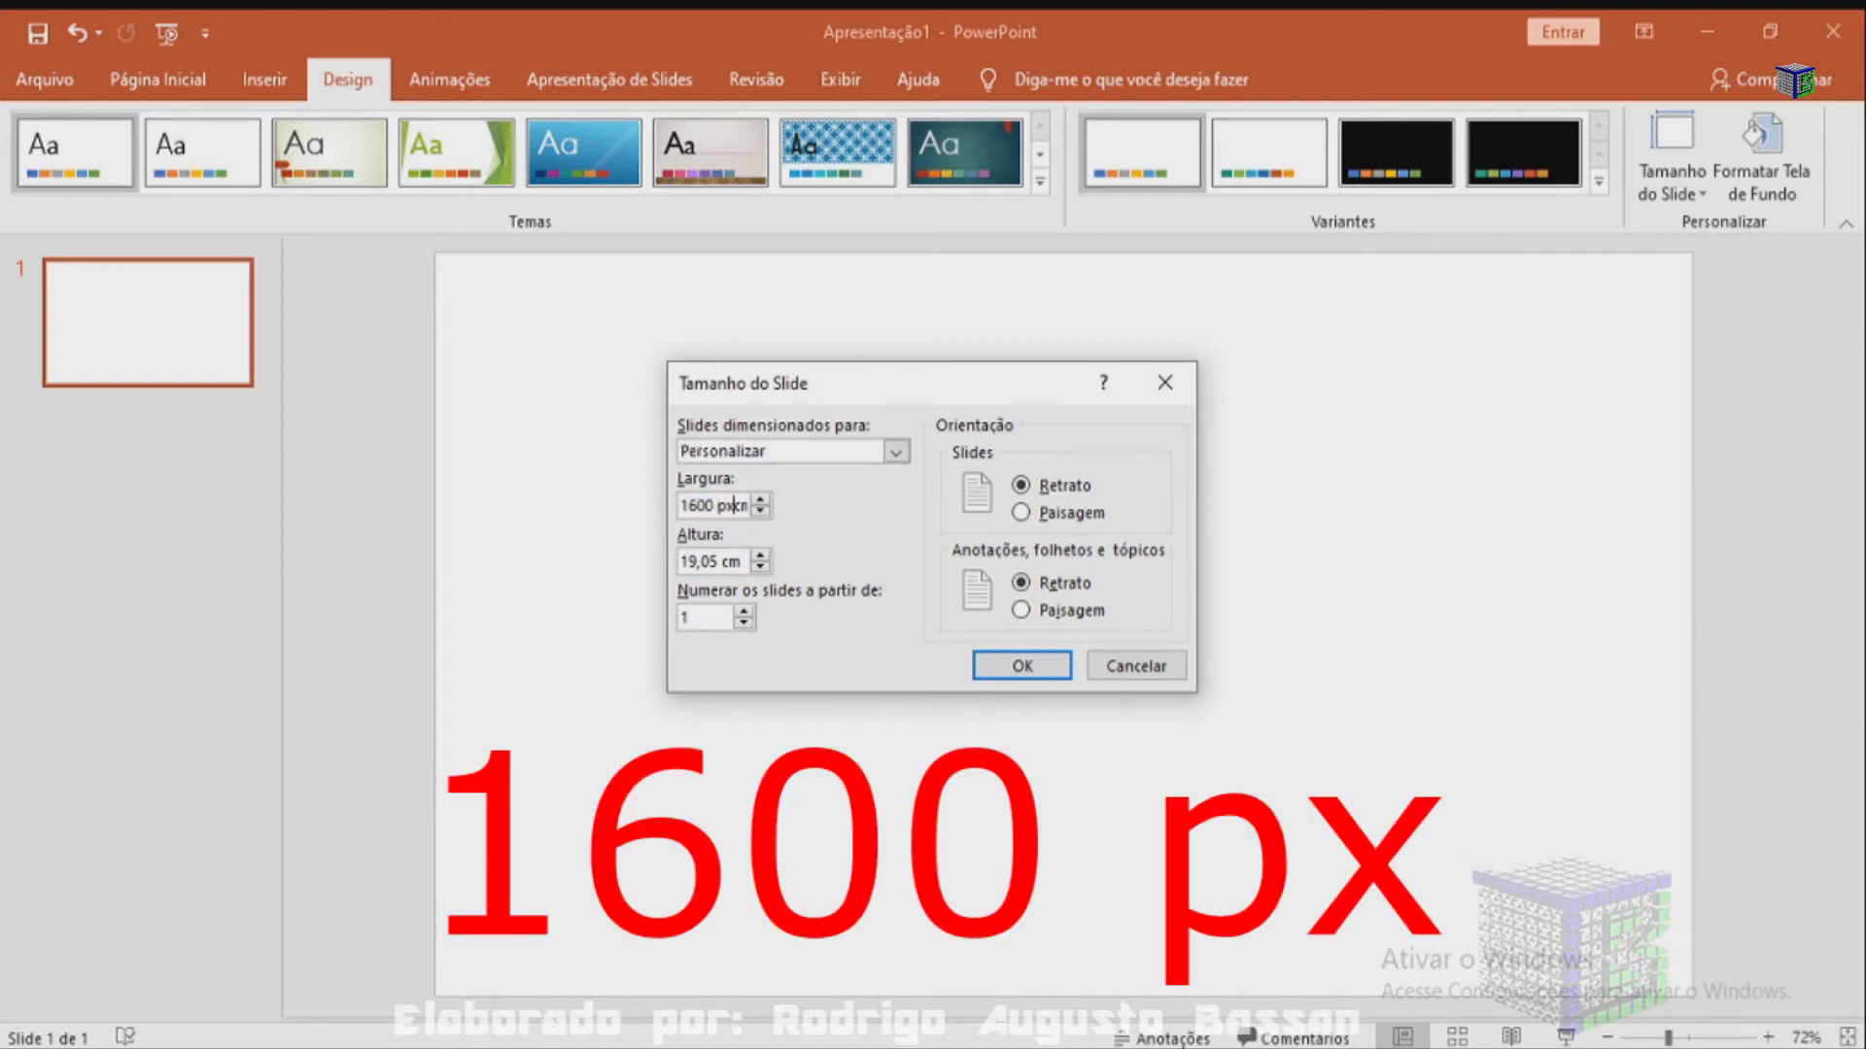
pyautogui.press('Delete')
pyautogui.press('Delete')
pyautogui.press('Tab')
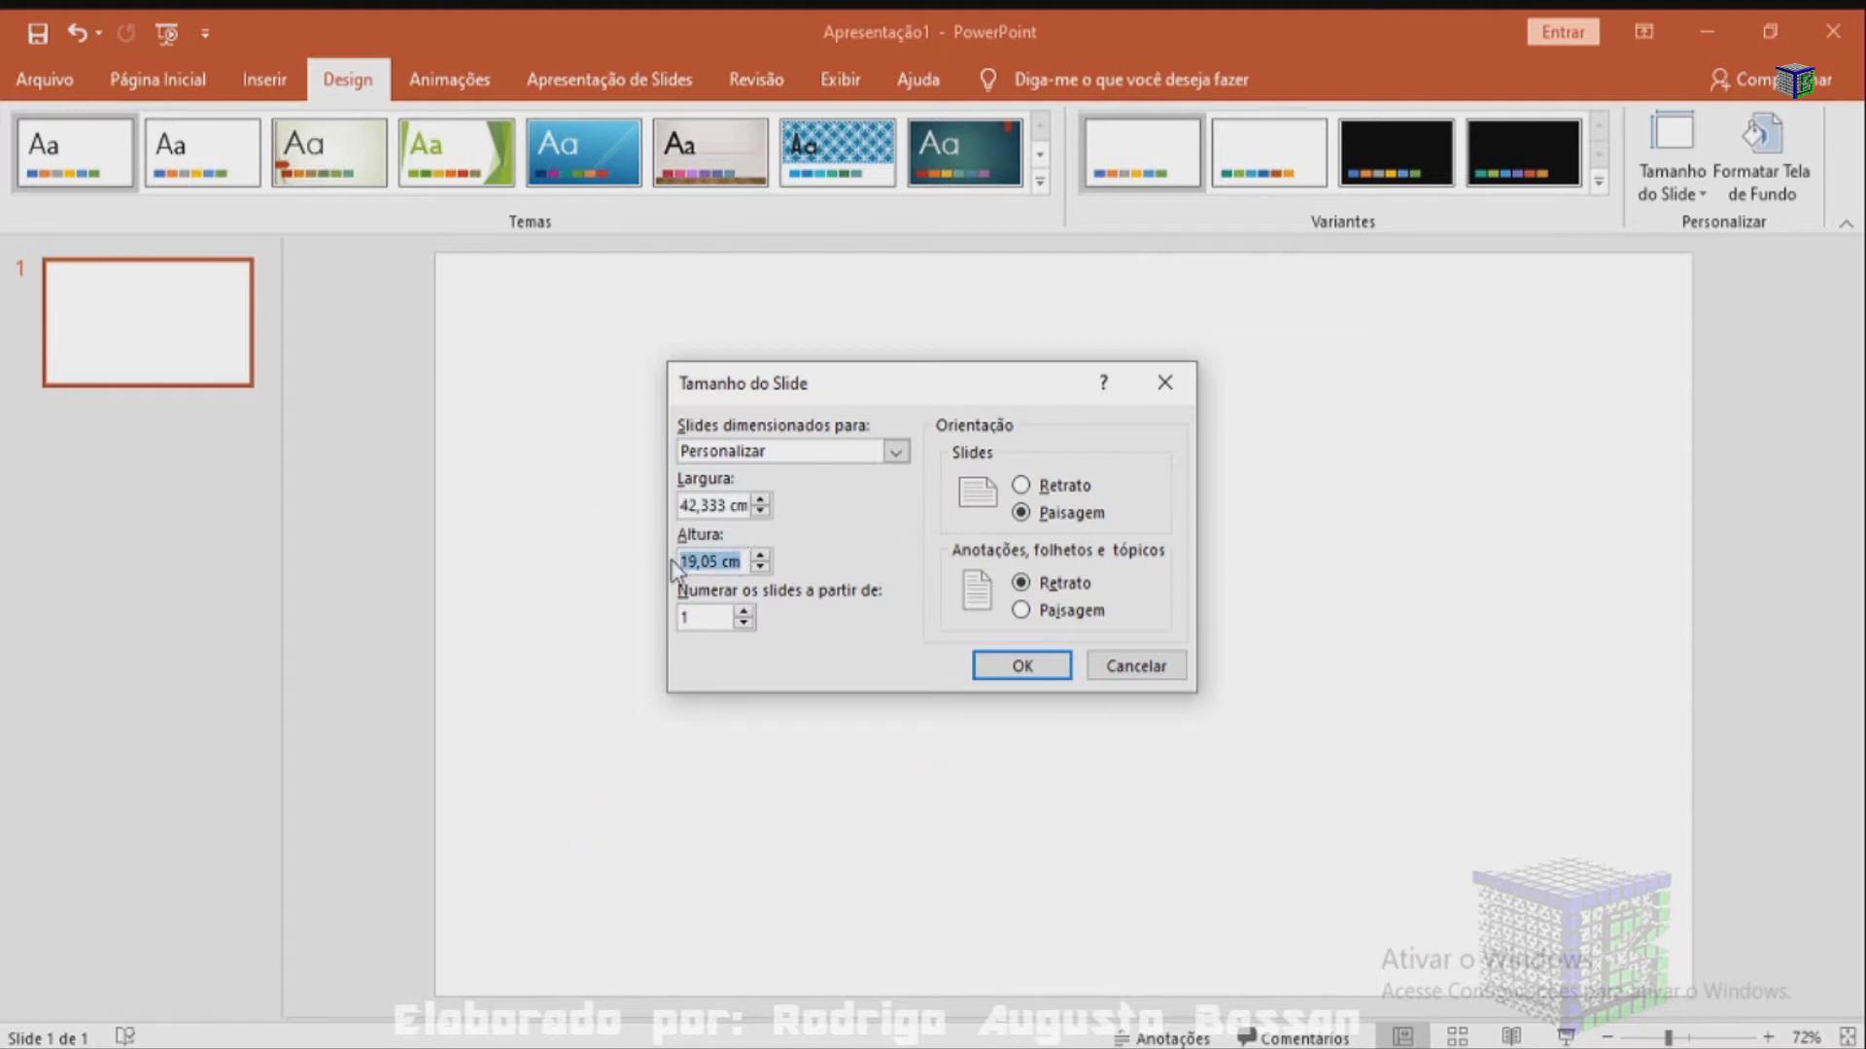
pyautogui.write('400')
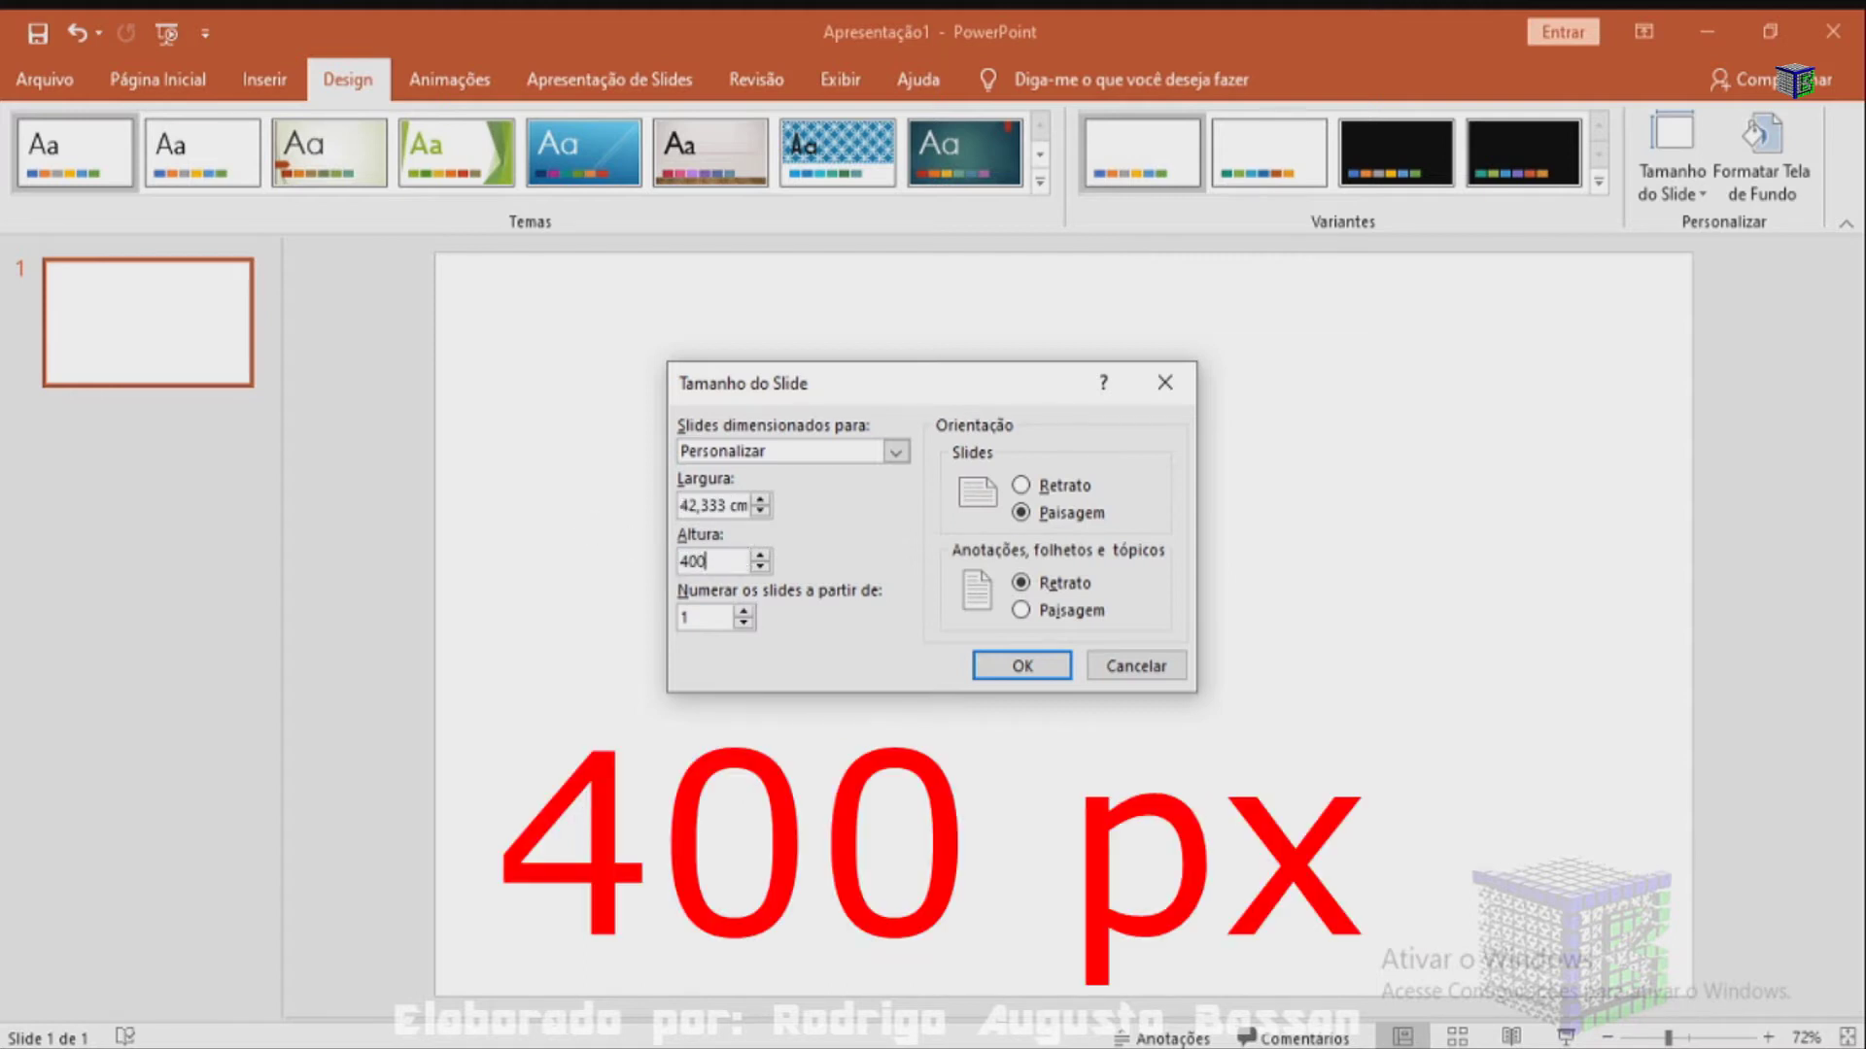
pyautogui.write(' p')
pyautogui.click(1000, 666)
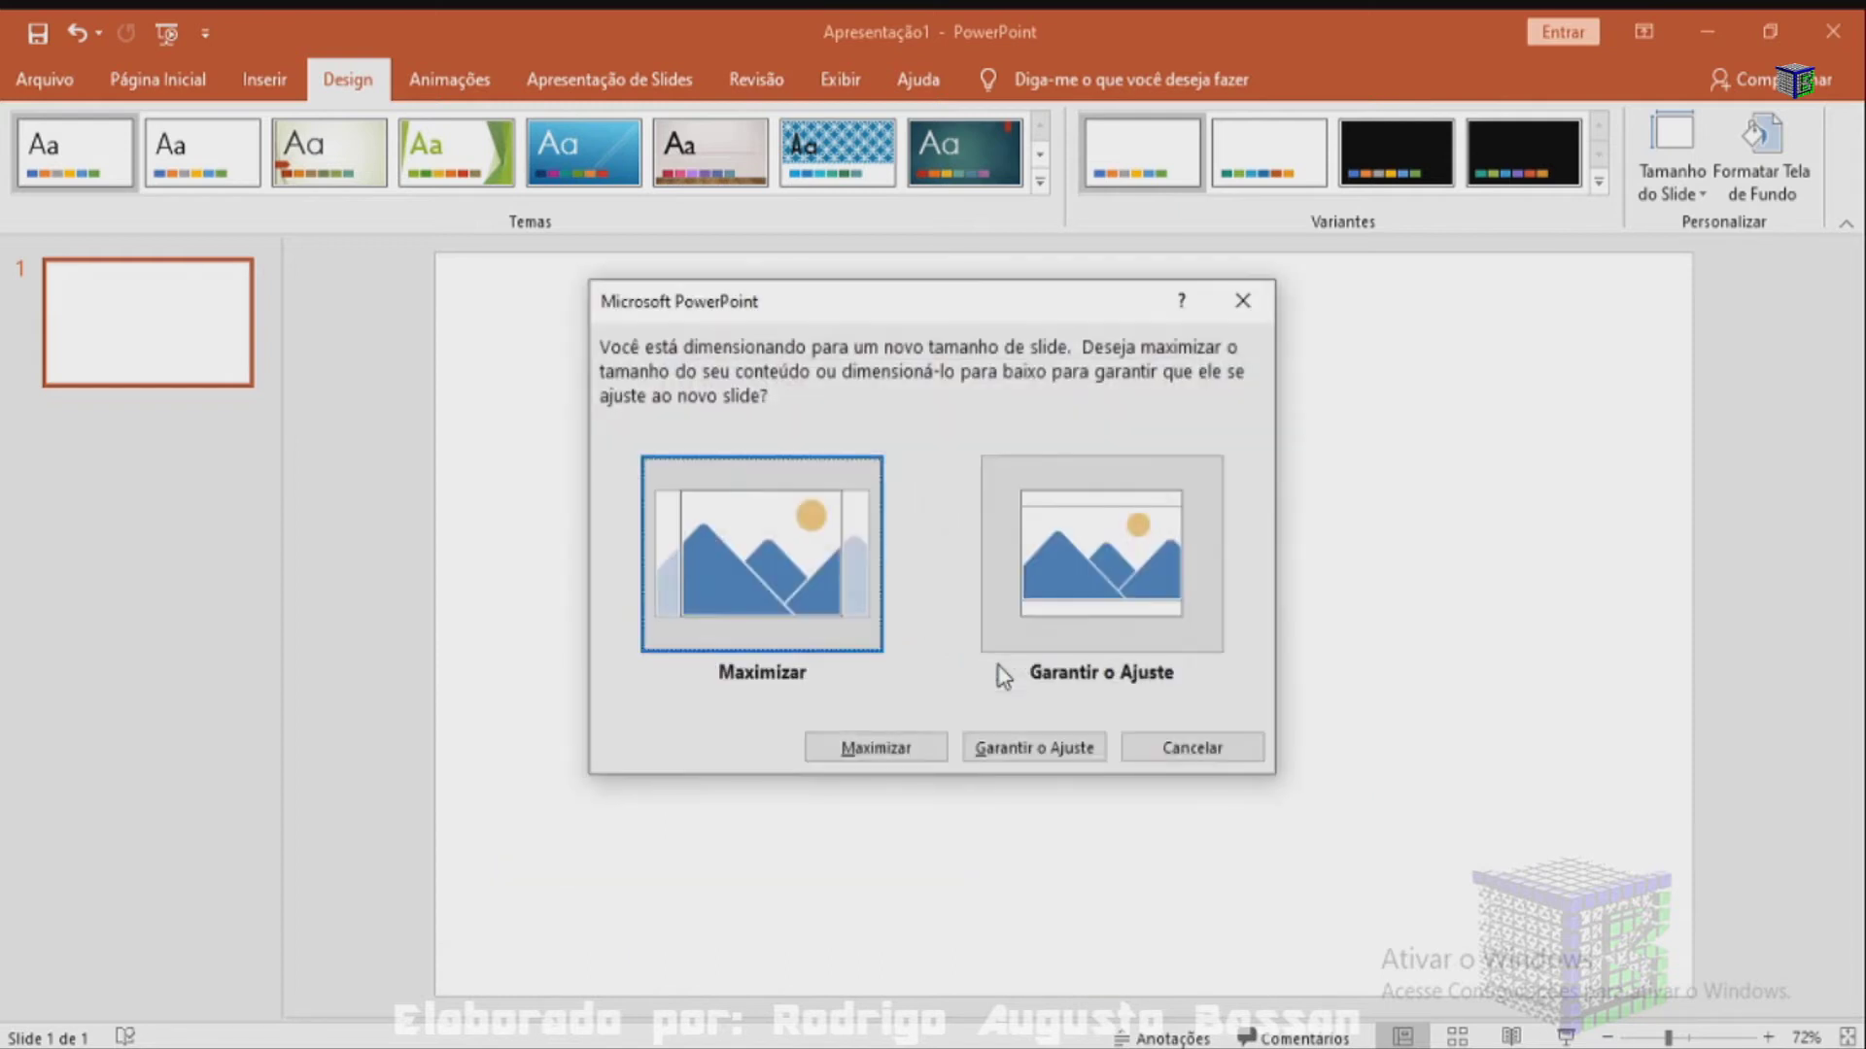
pyautogui.click(1028, 748)
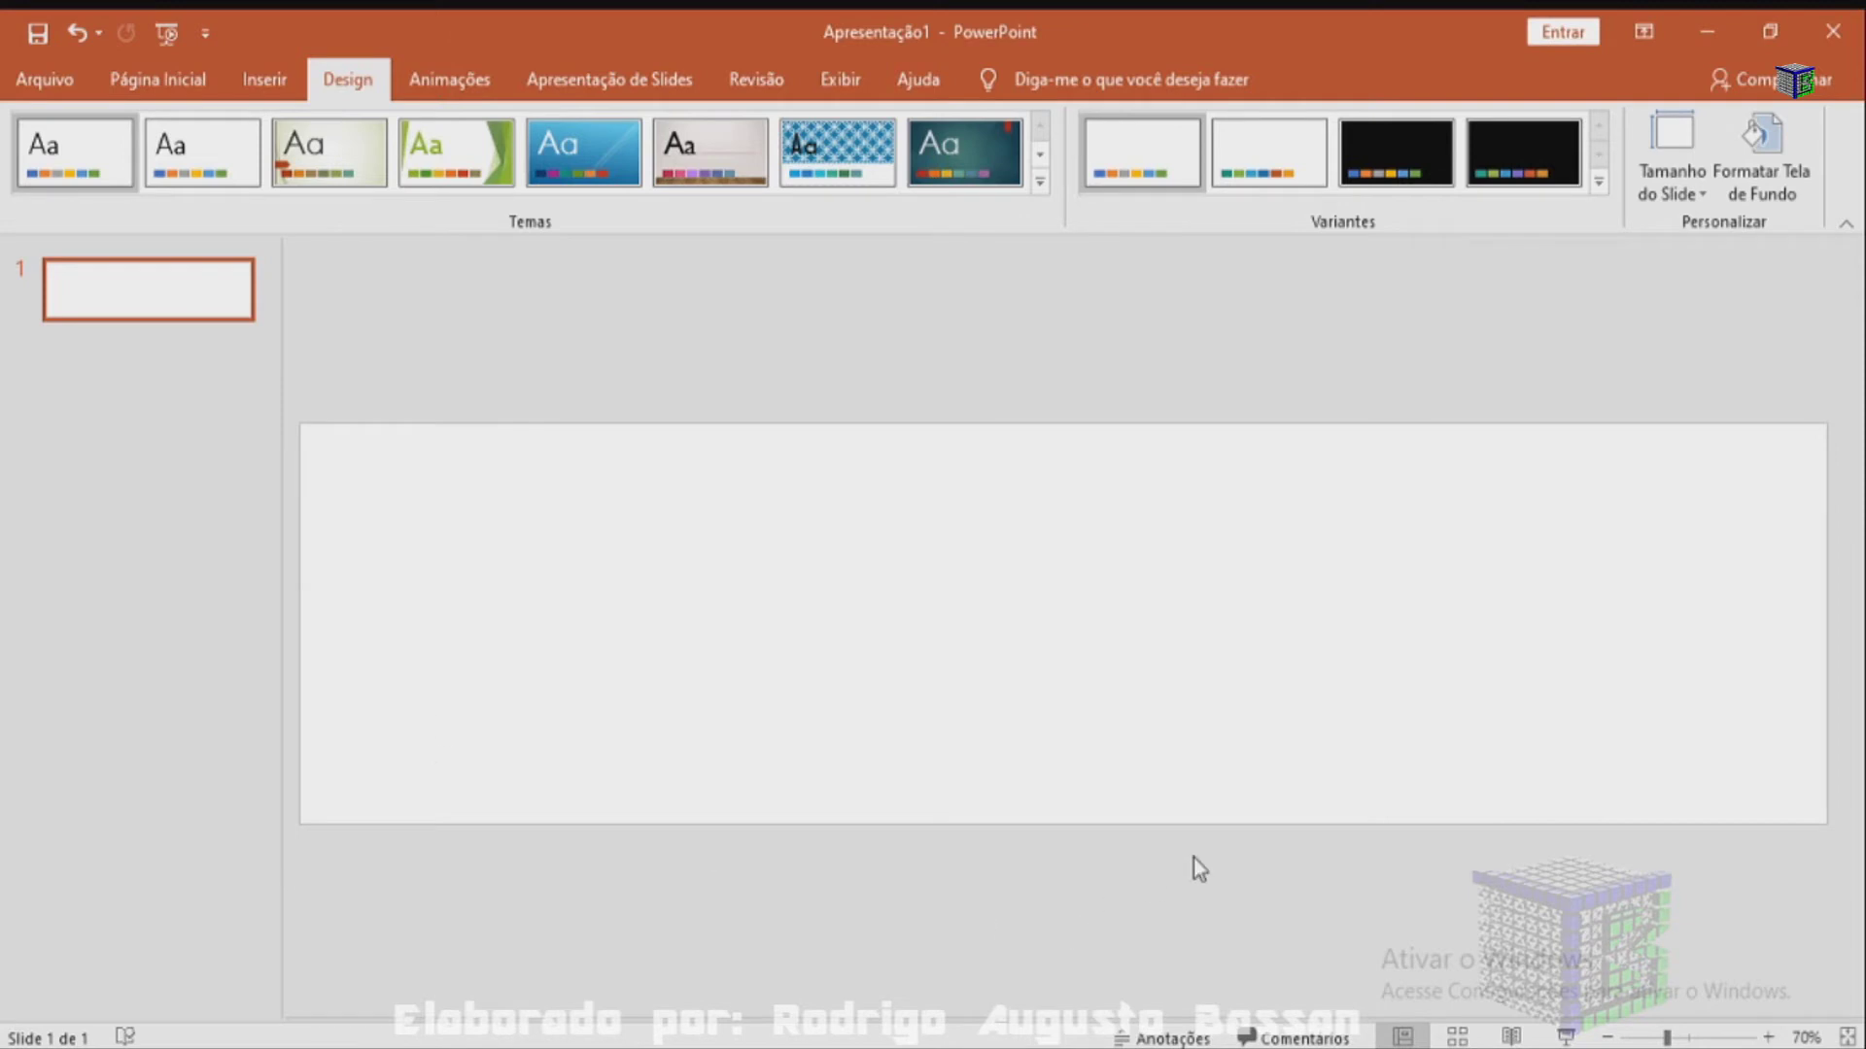
pyautogui.click(137, 73)
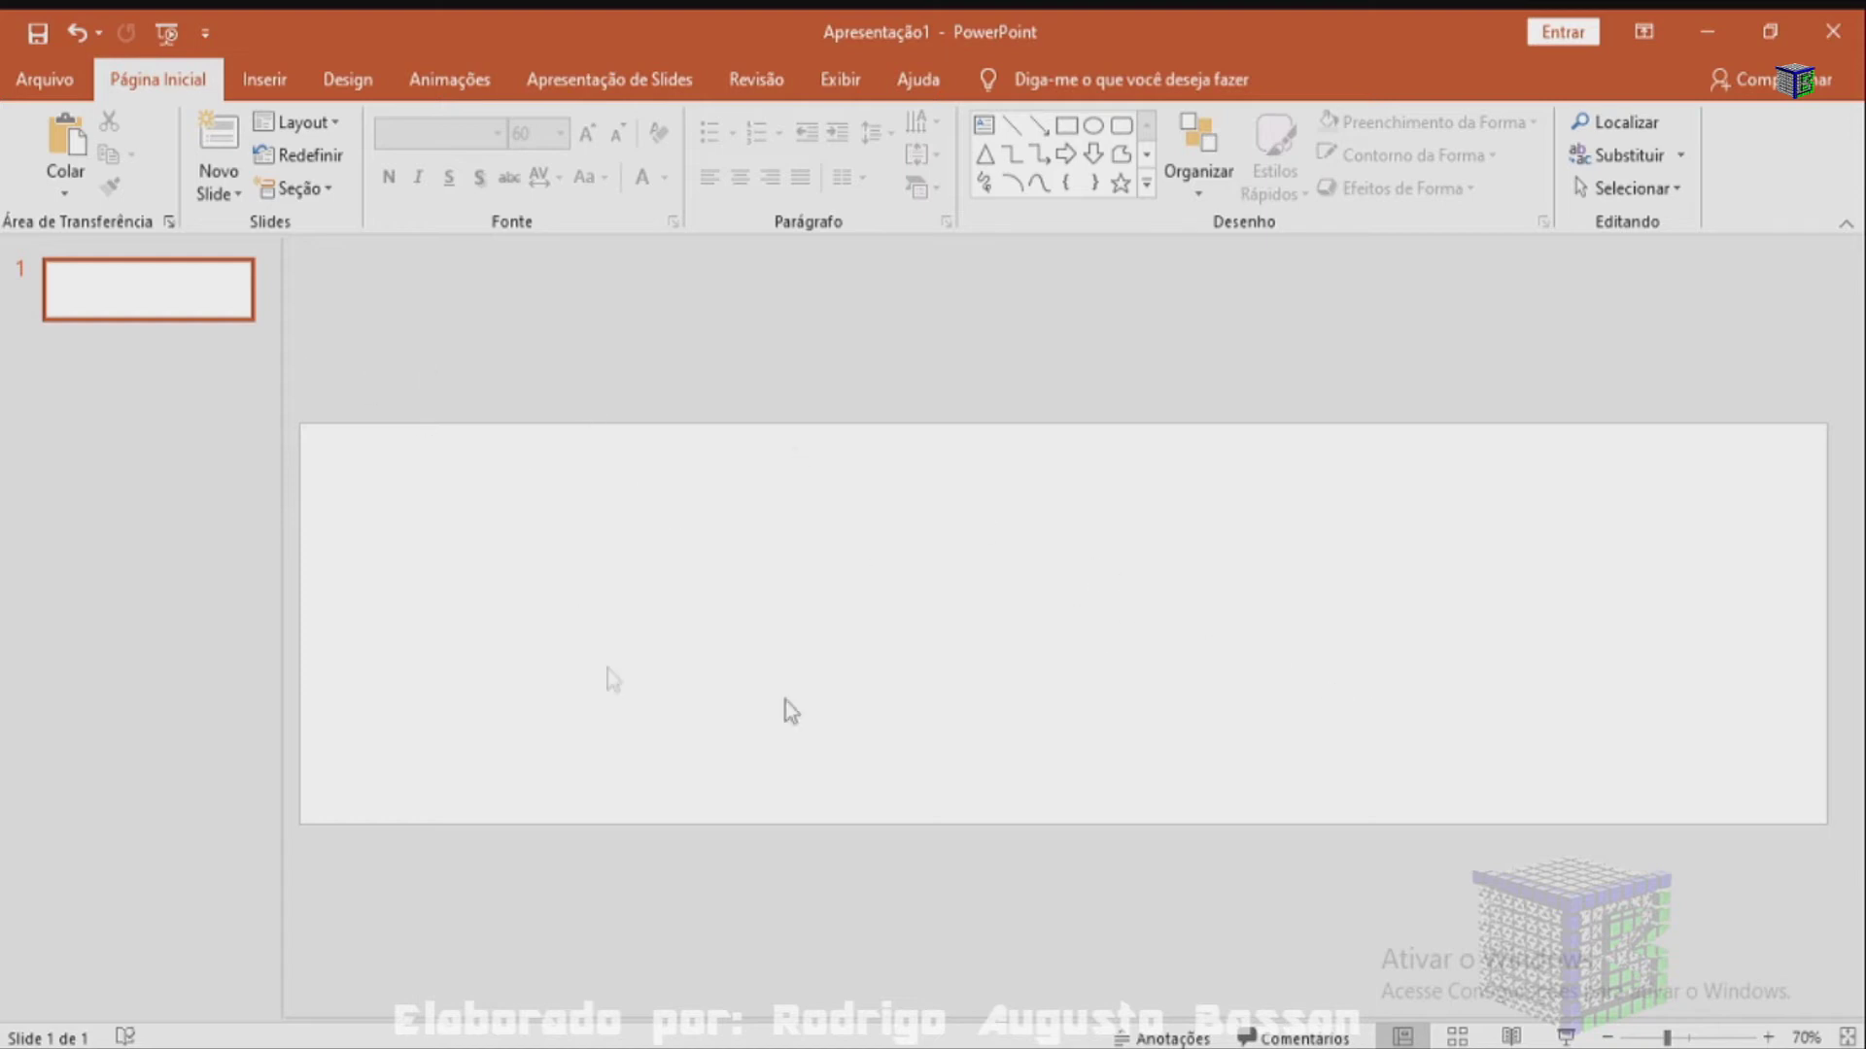
pyautogui.click(265, 79)
pyautogui.click(201, 170)
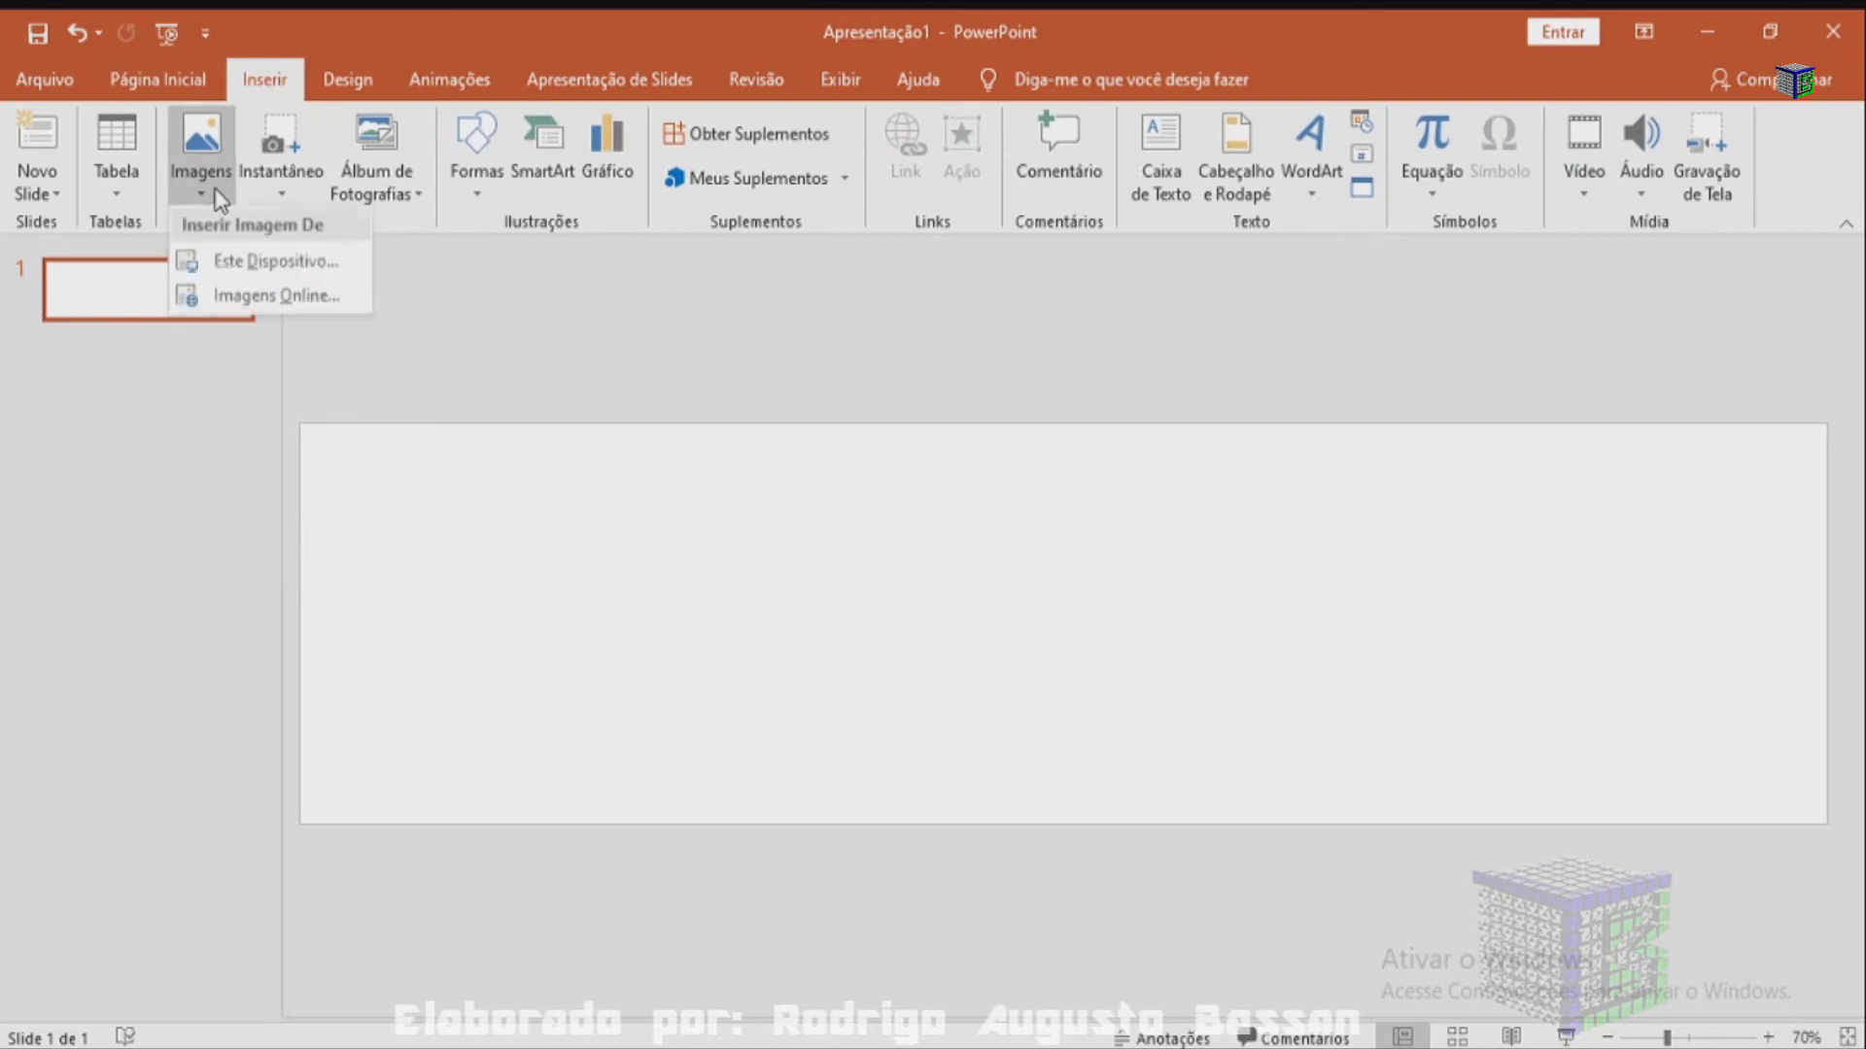
pyautogui.click(277, 262)
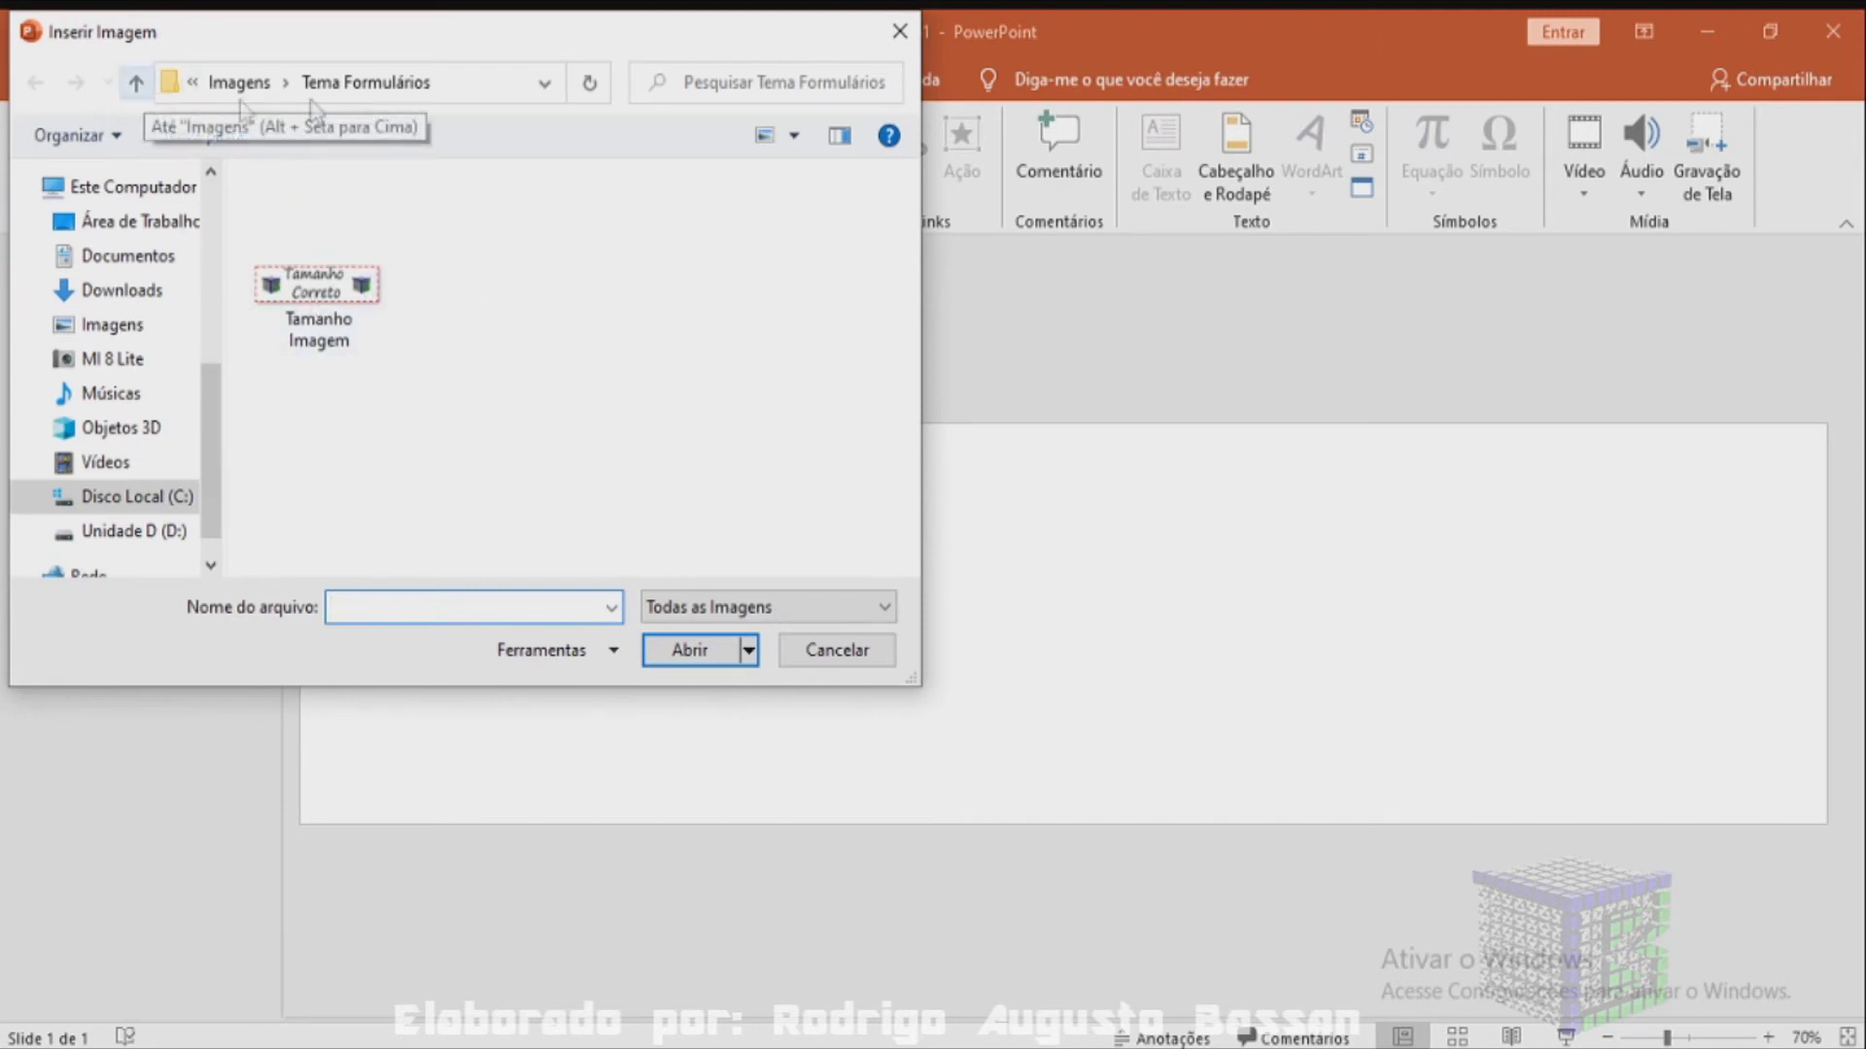
pyautogui.click(351, 297)
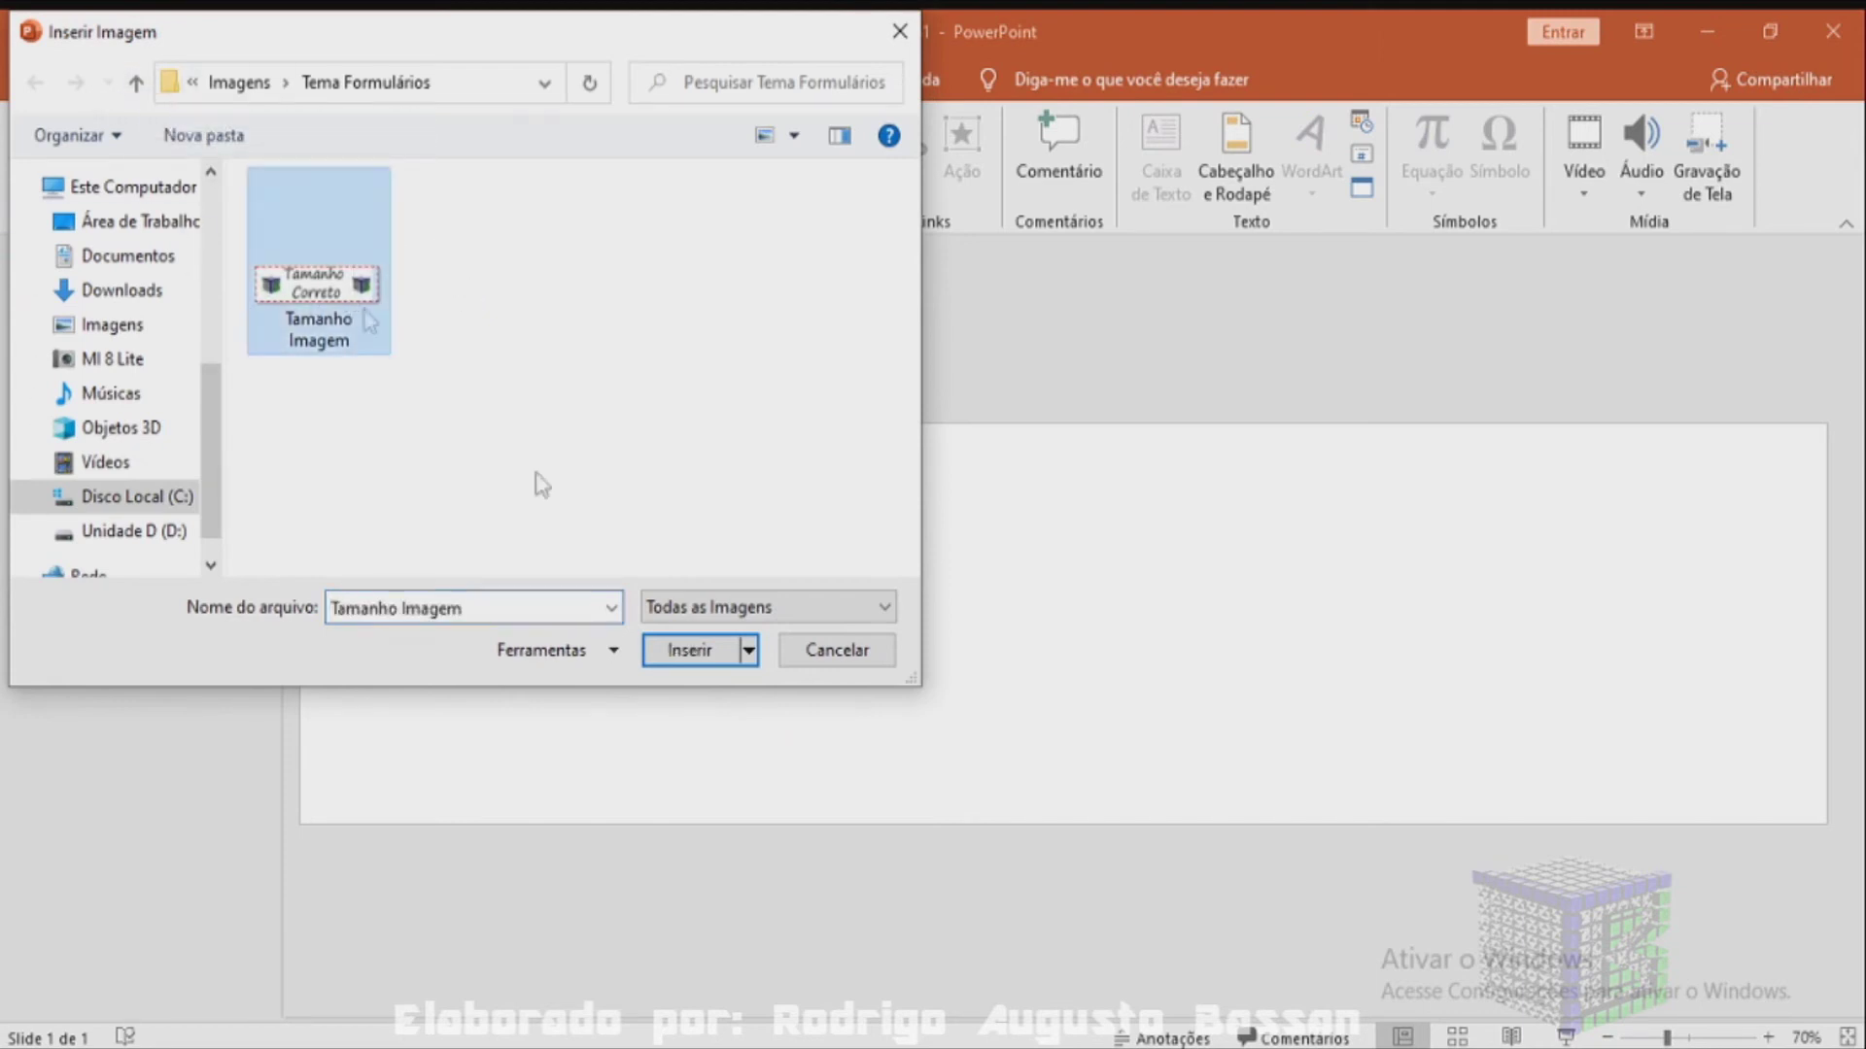
pyautogui.click(694, 666)
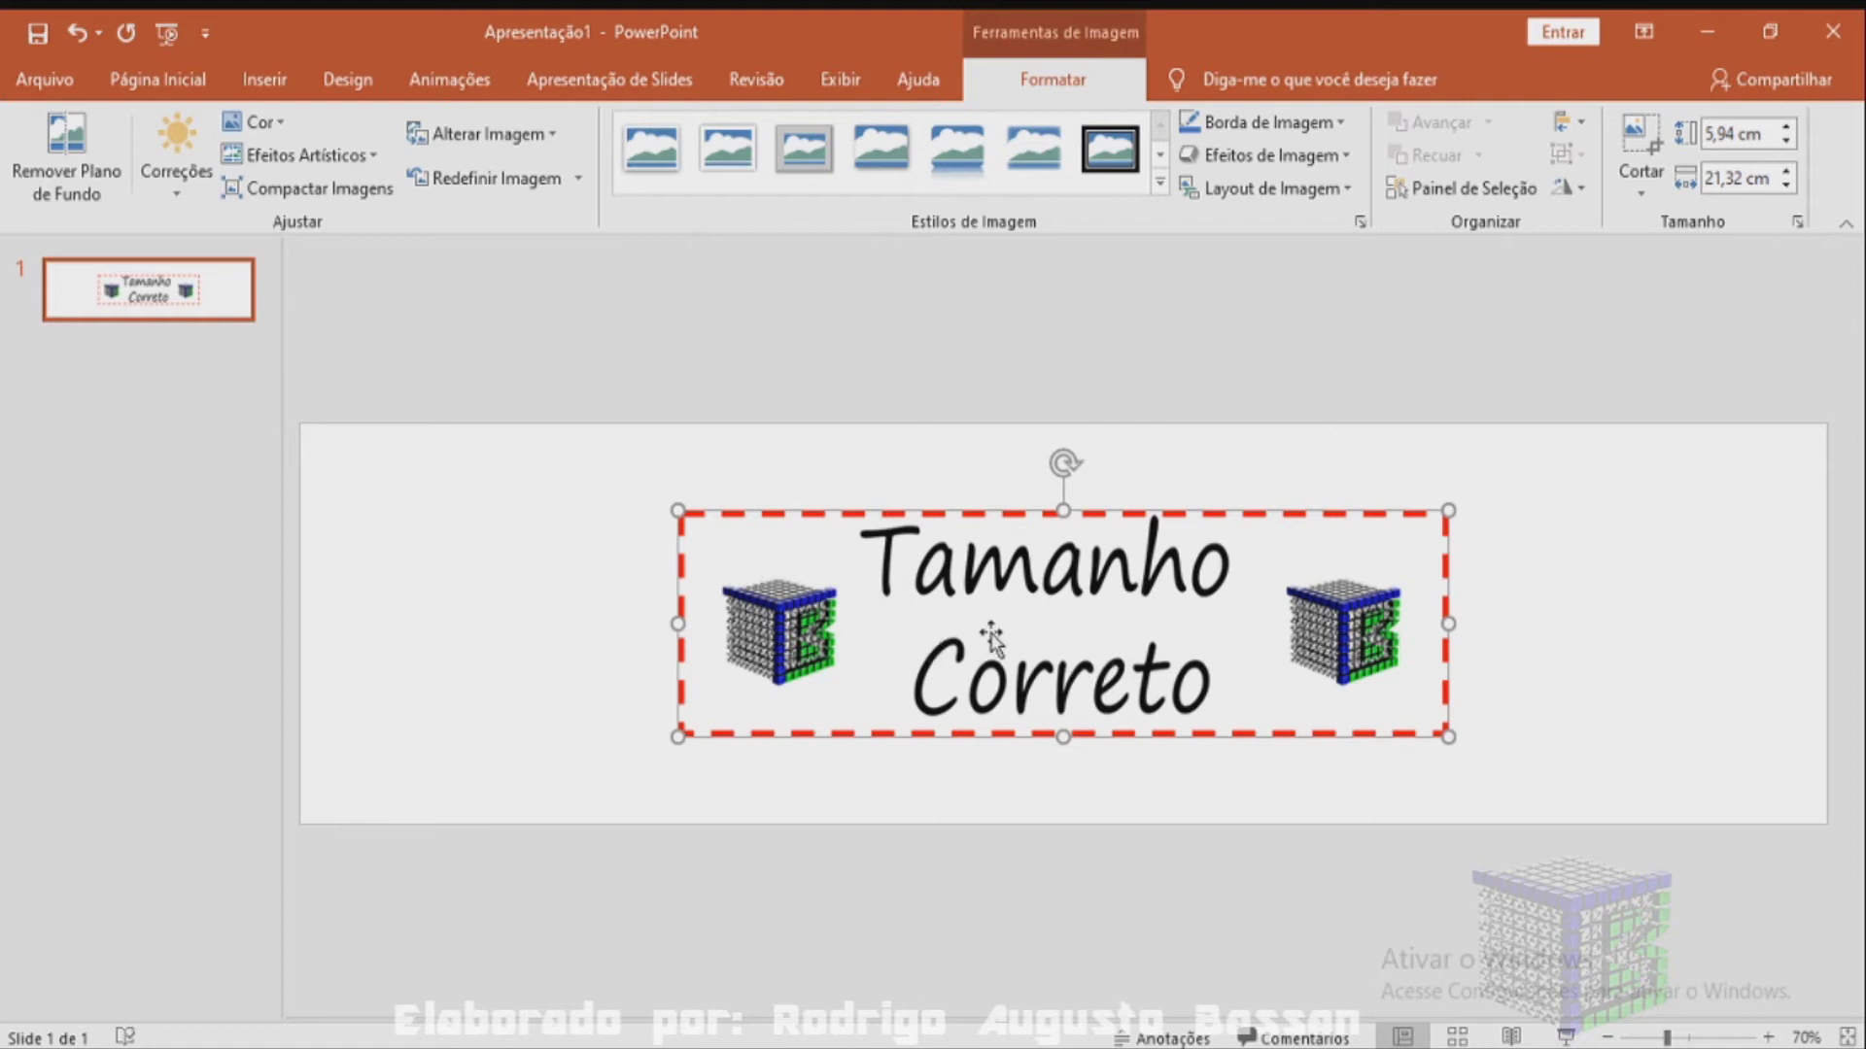
pyautogui.moveTo(993, 636); pyautogui.dragTo(618, 548)
pyautogui.moveTo(1070, 648)
pyautogui.mouseDown()
pyautogui.moveTo(1745, 787)
pyautogui.moveTo(1666, 777)
pyautogui.mouseUp()
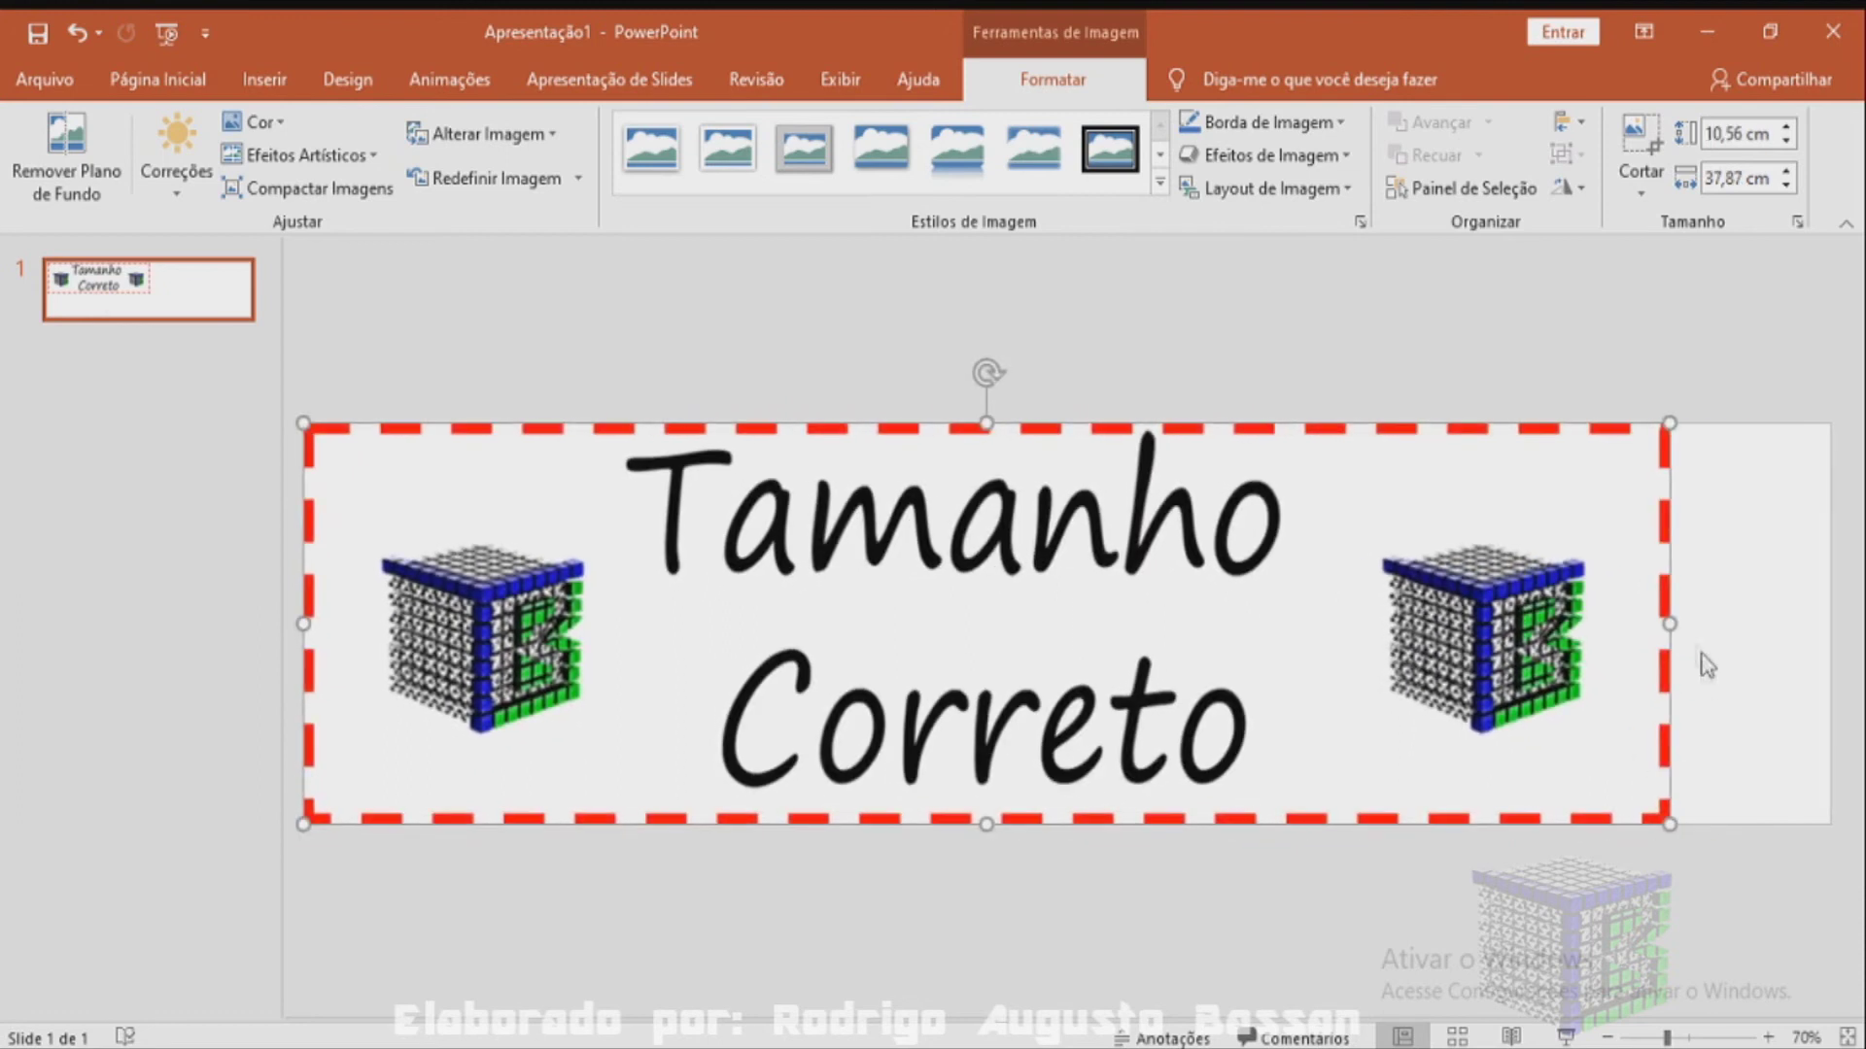
pyautogui.moveTo(1674, 624); pyautogui.dragTo(1827, 622)
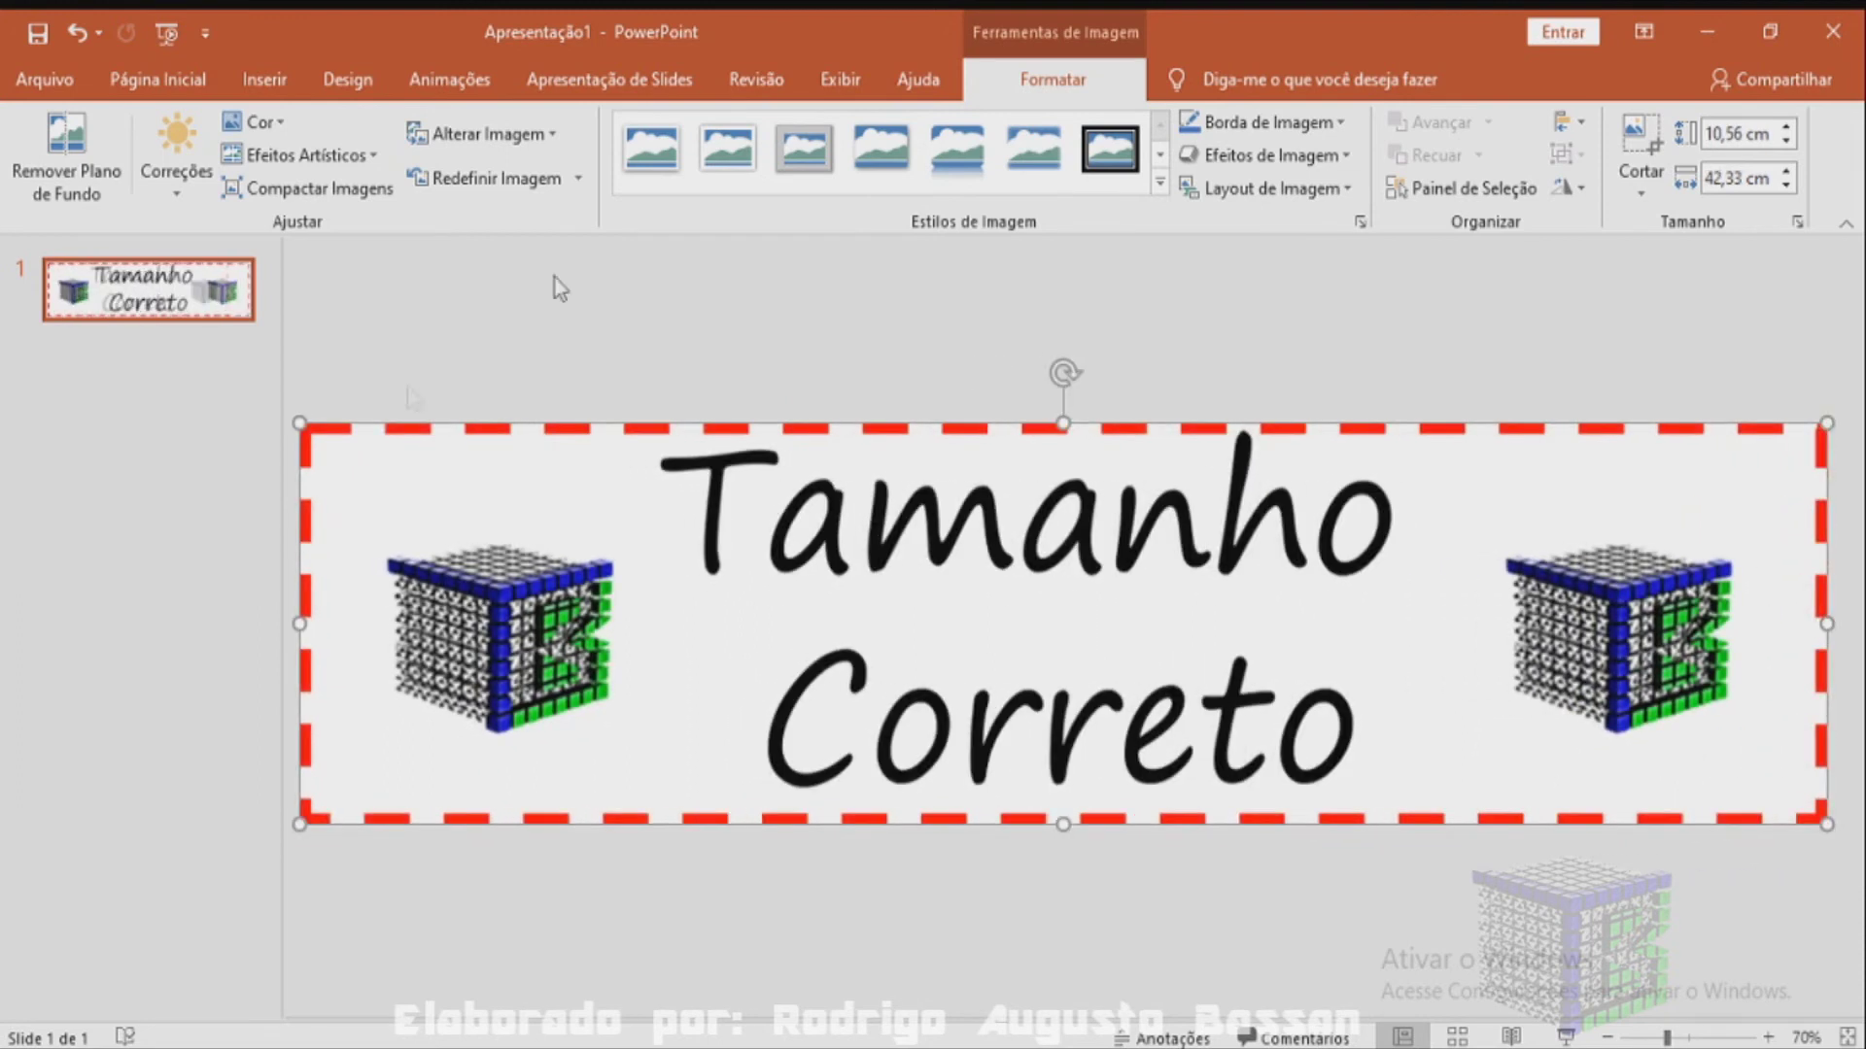
pyautogui.click(265, 78)
# Step: Save the slide as PNG file 'Tema' in Tema Formulários, exporting only this slide
pyautogui.click(41, 82)
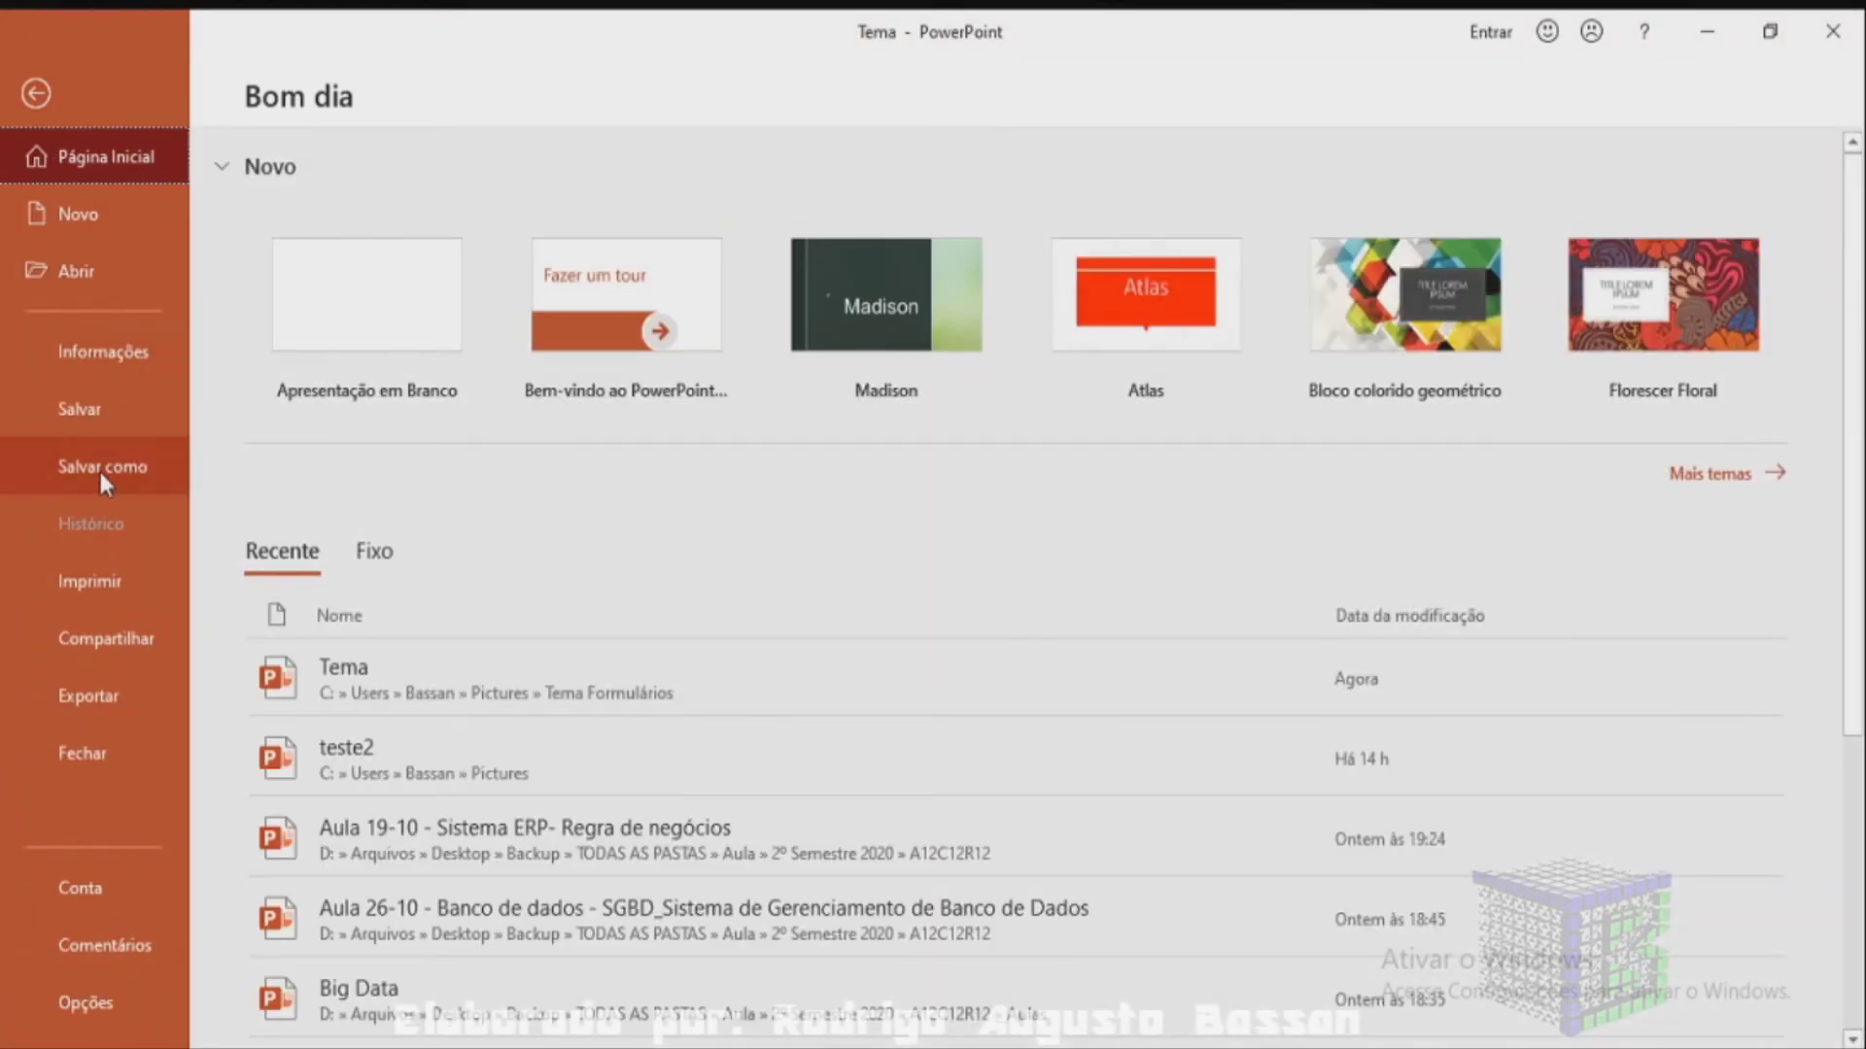
pyautogui.click(101, 471)
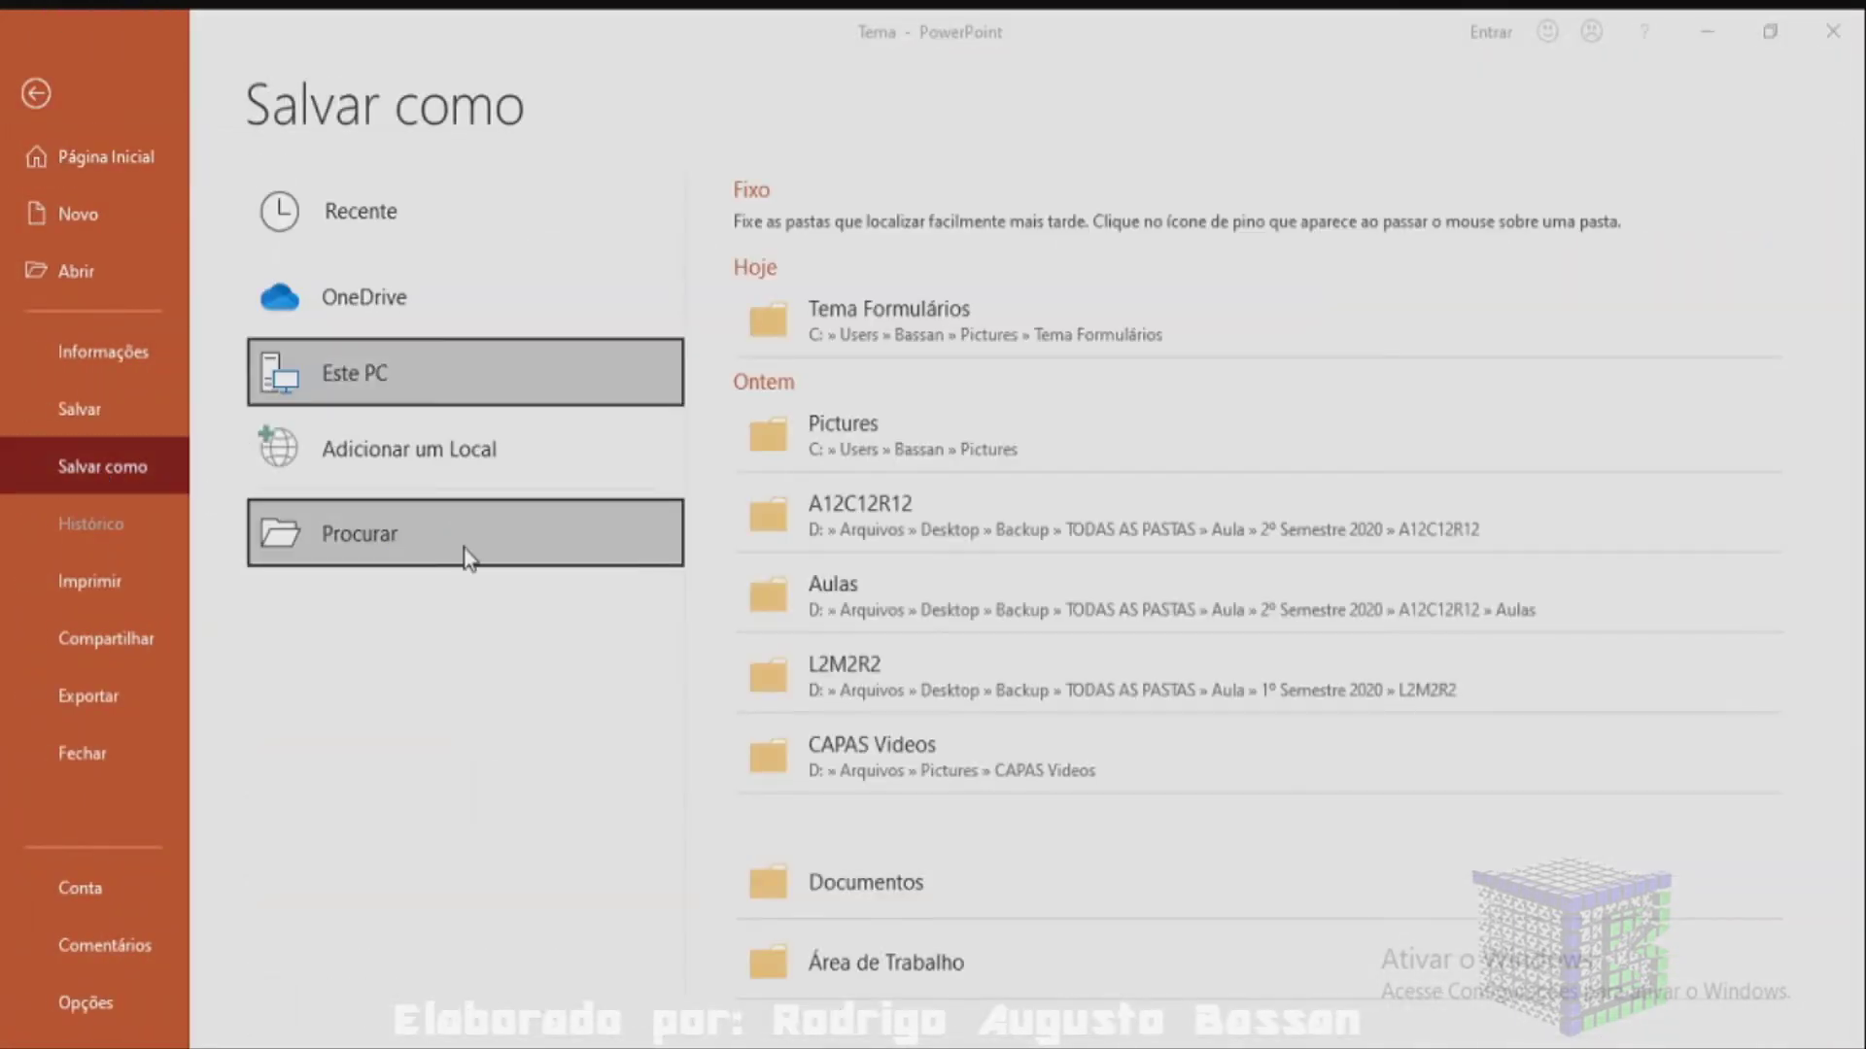
pyautogui.click(467, 554)
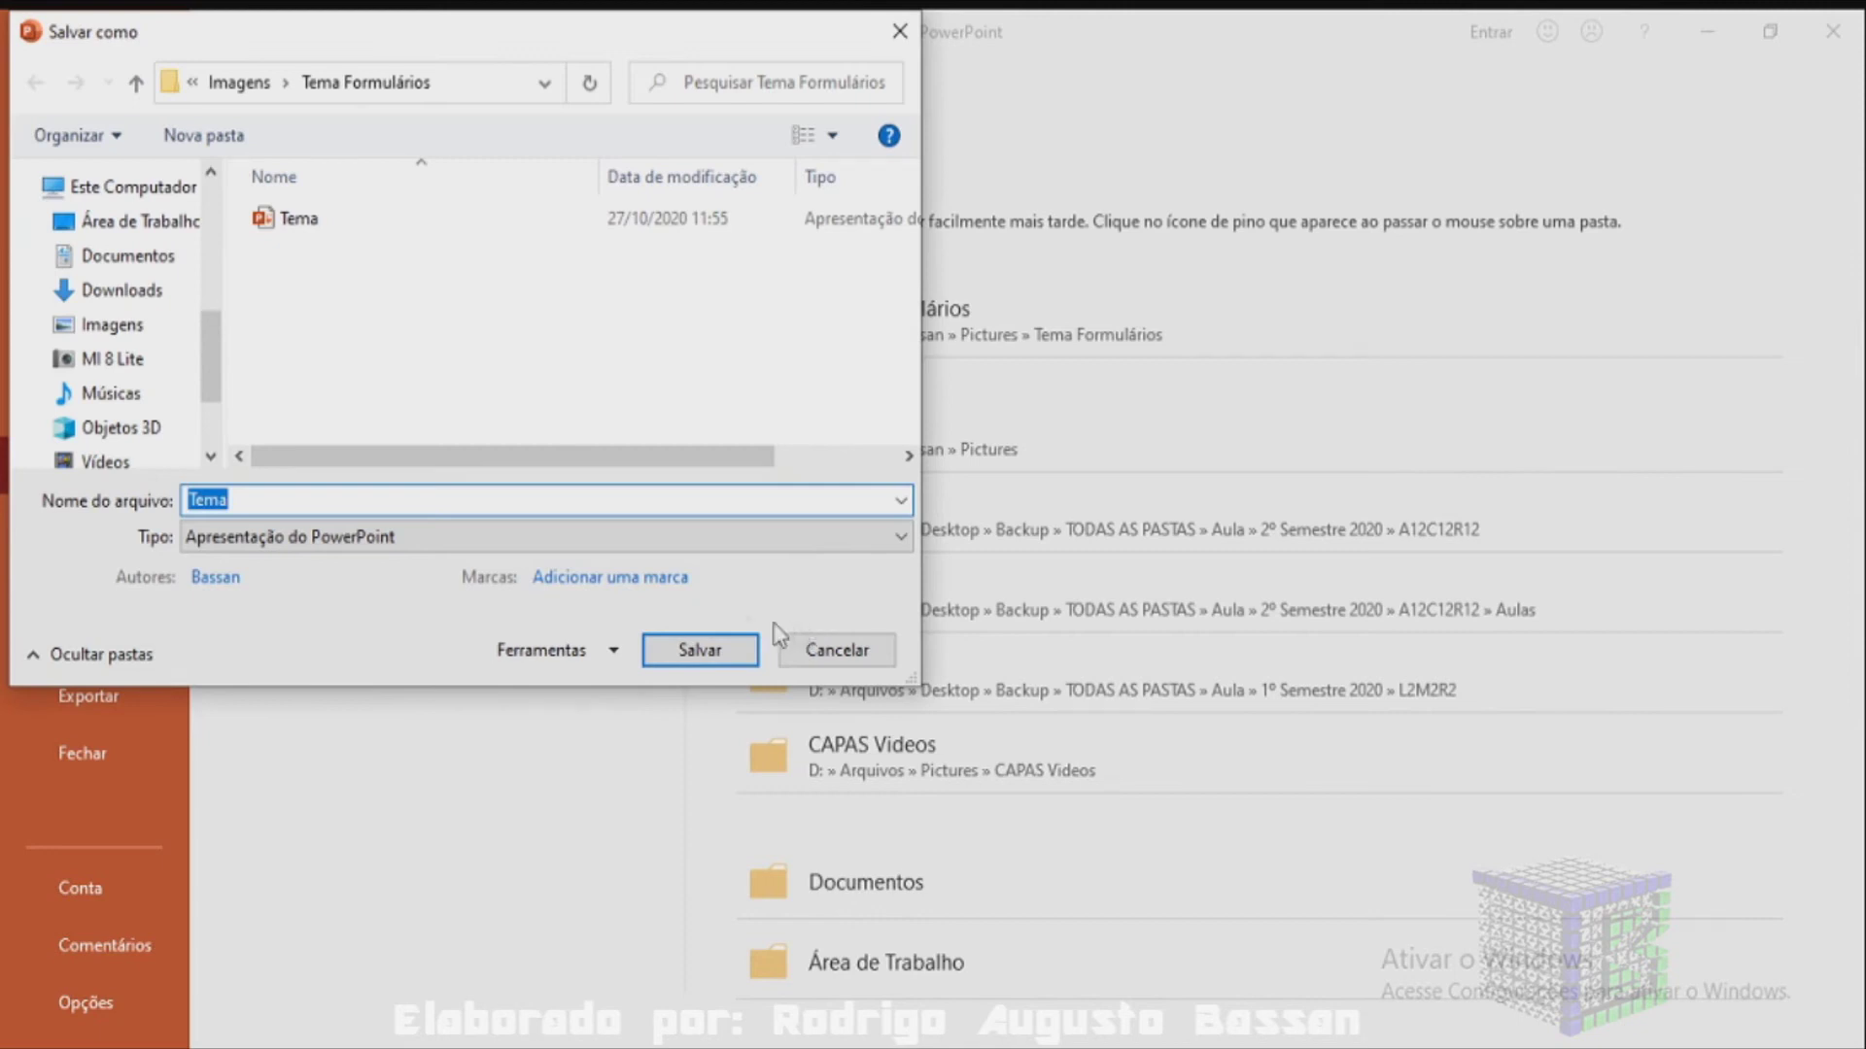
pyautogui.click(374, 549)
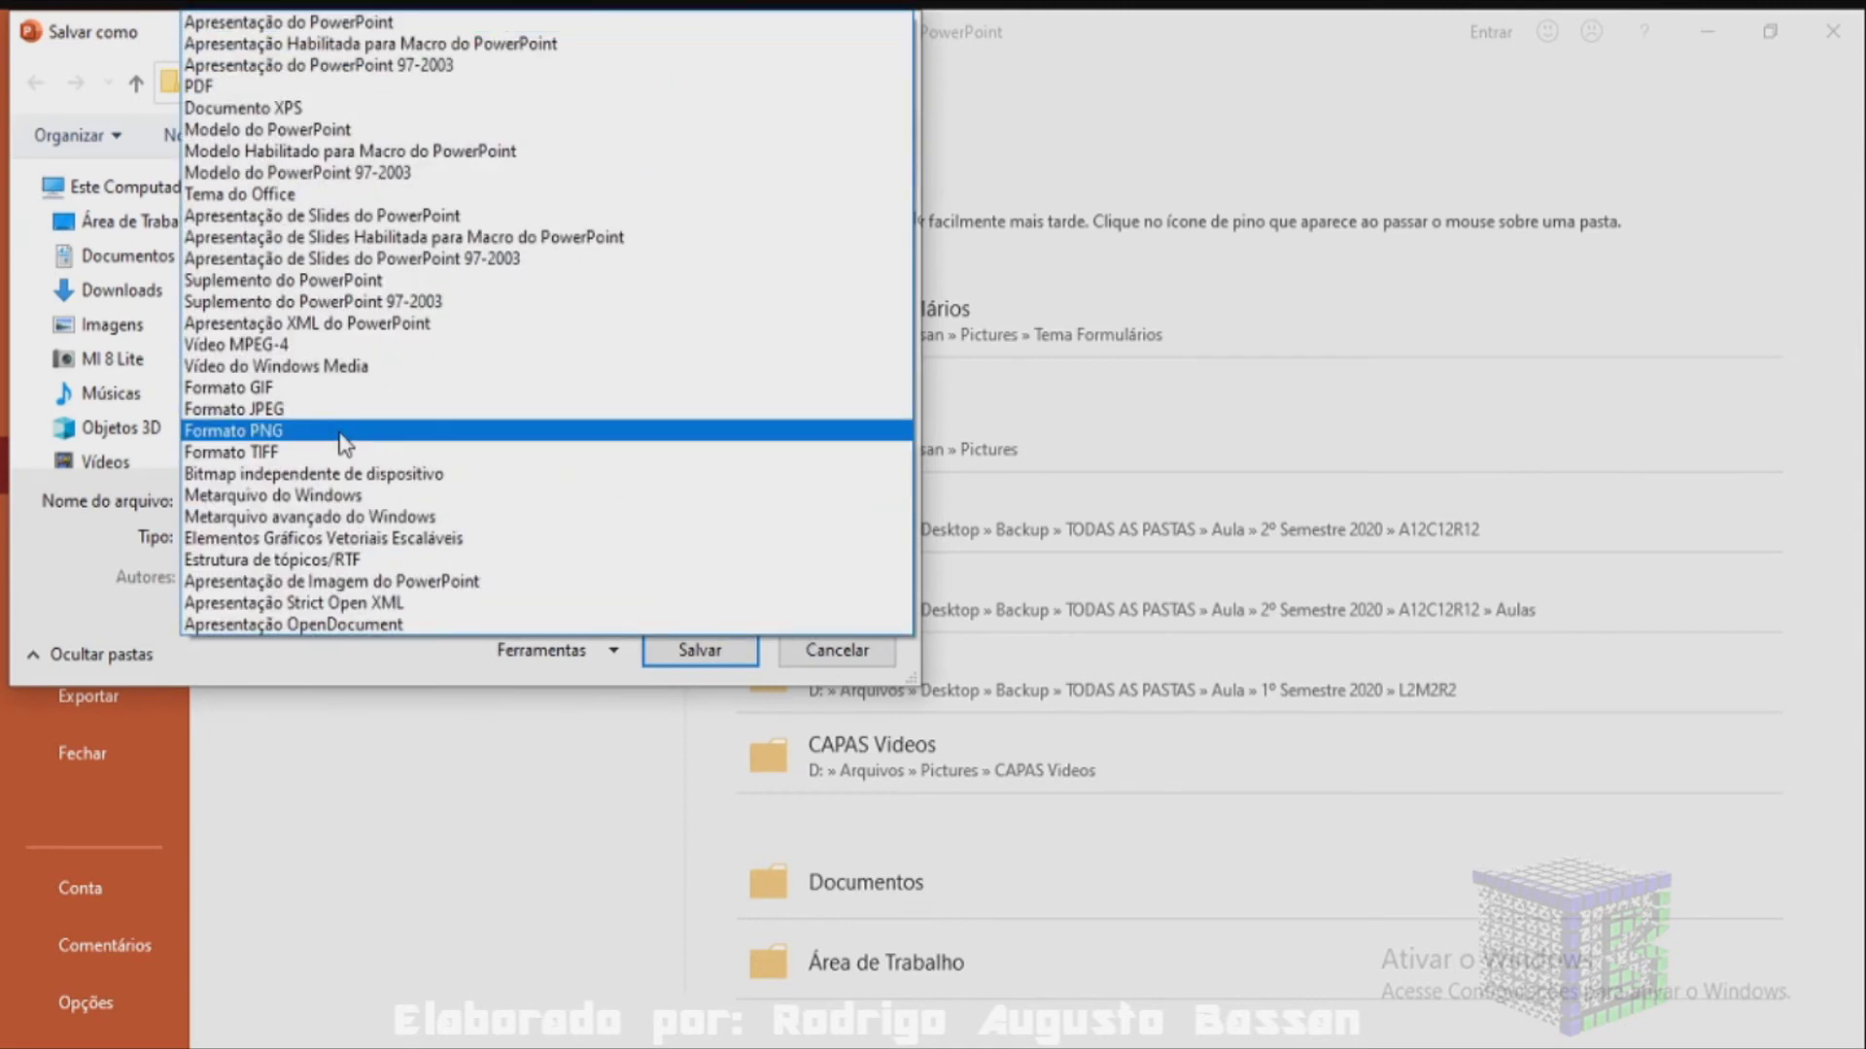
pyautogui.click(342, 444)
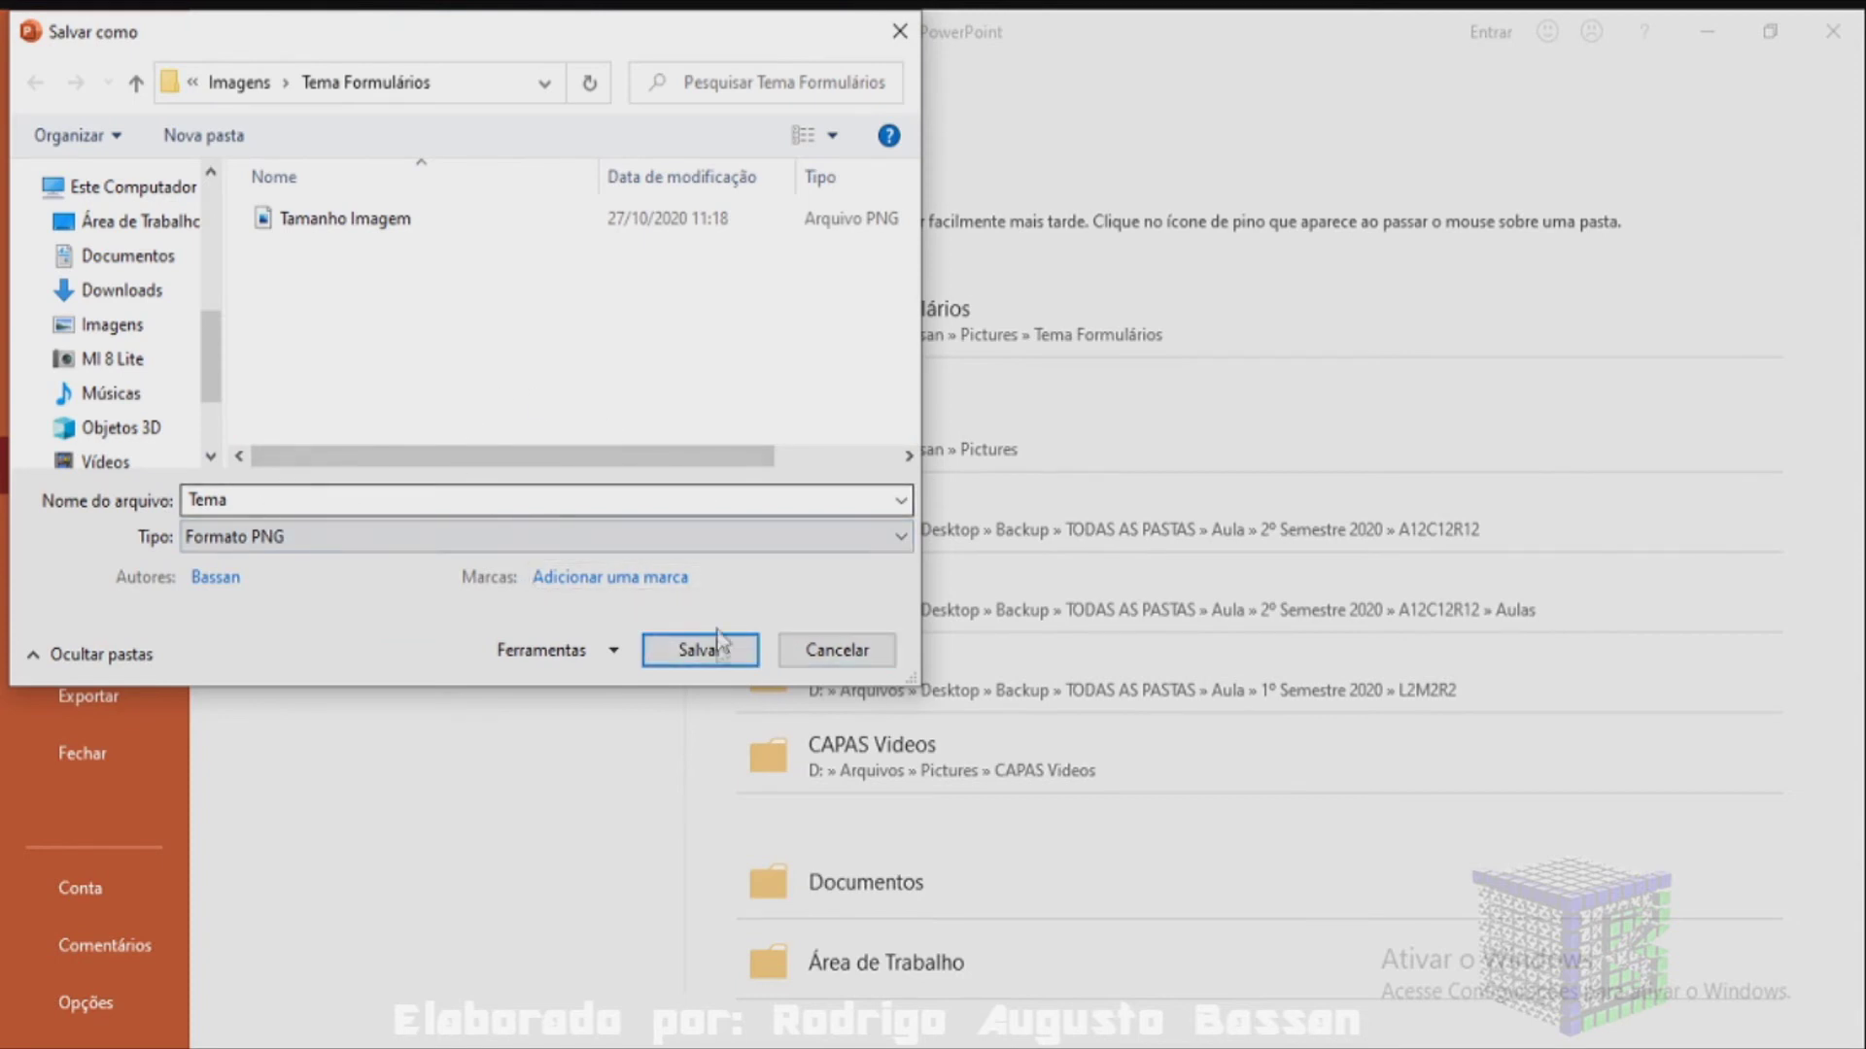
pyautogui.click(720, 641)
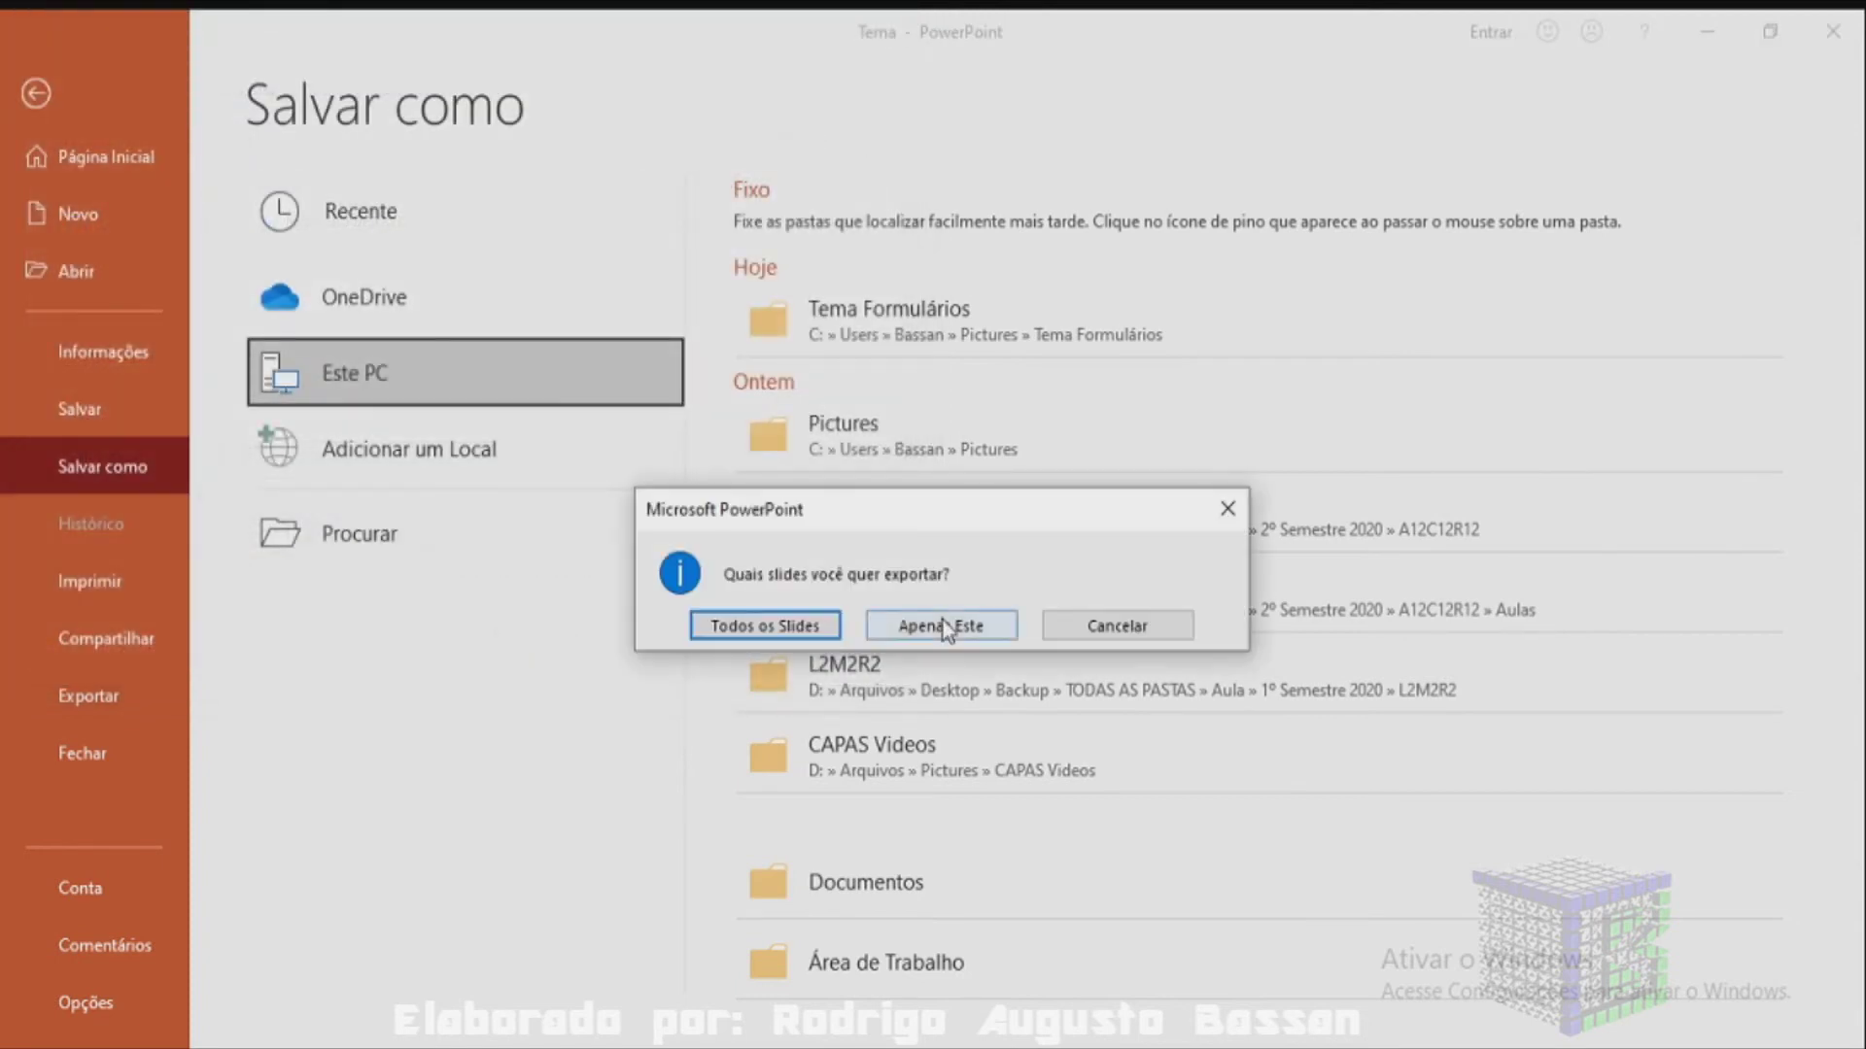
pyautogui.click(945, 628)
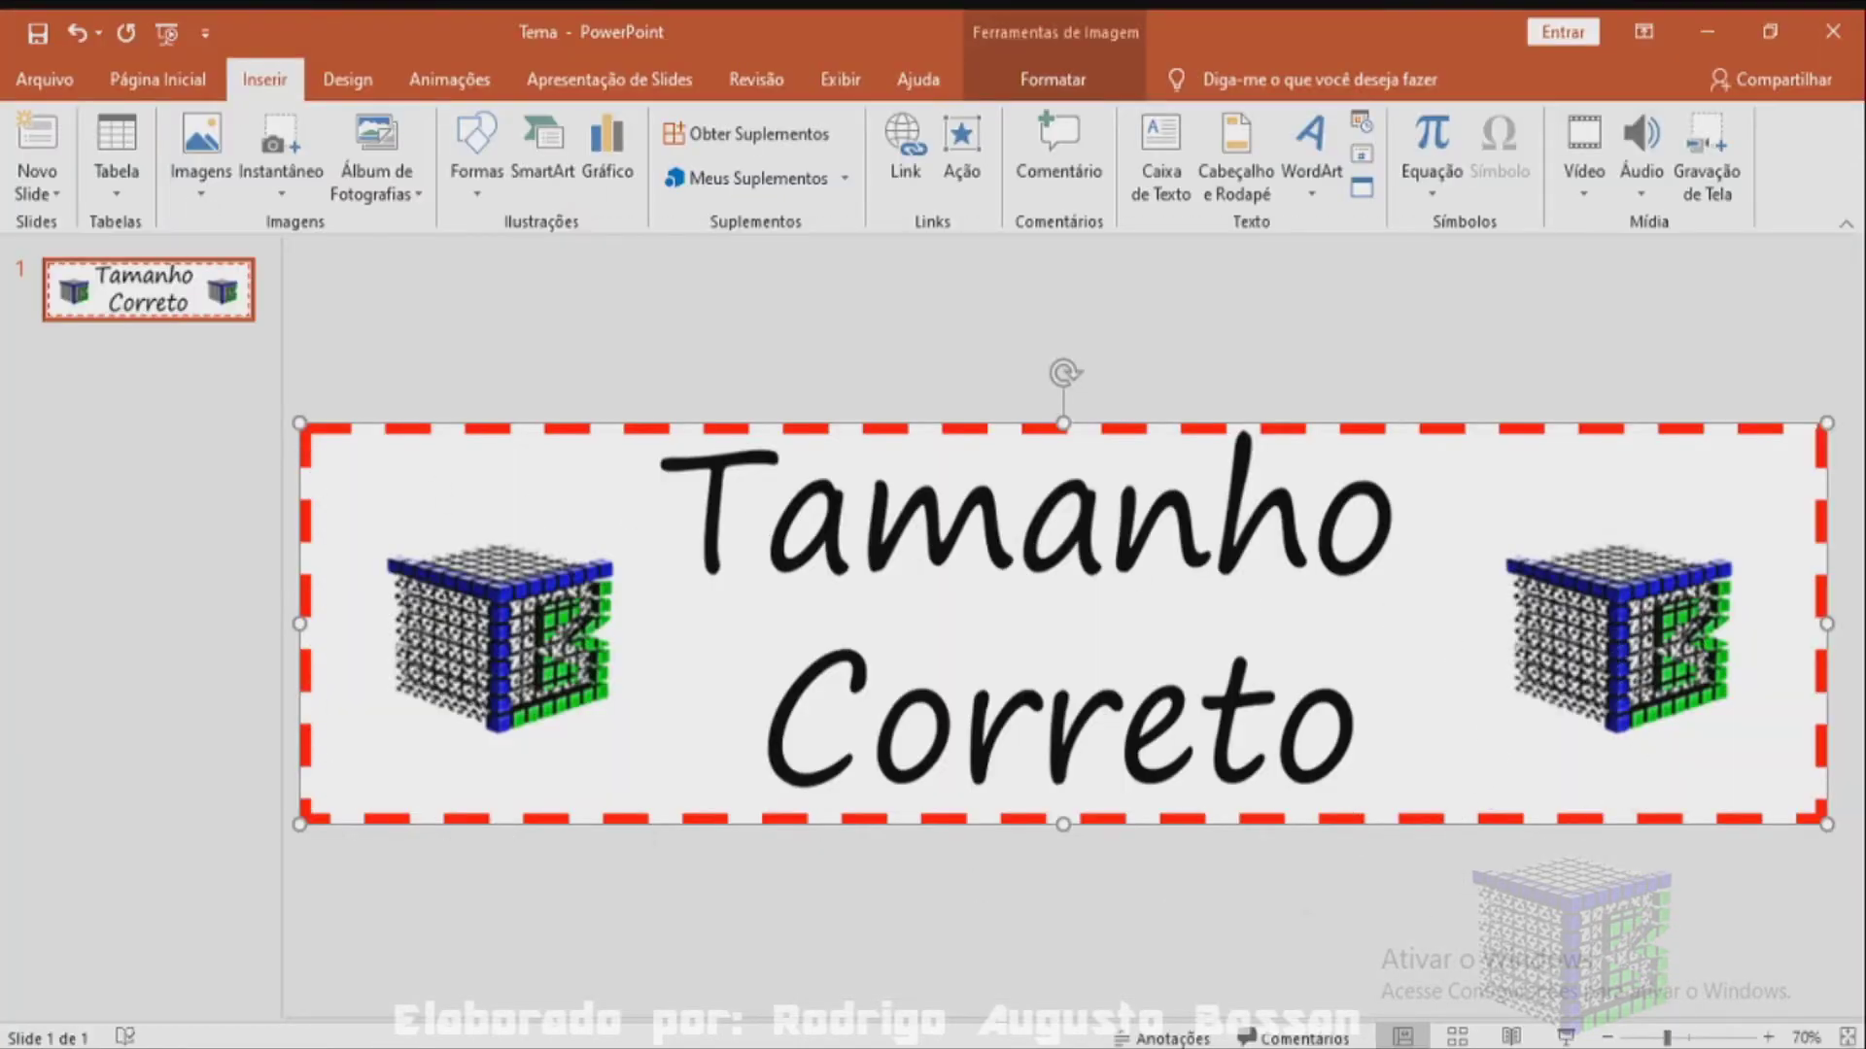
# Step: In Chrome, close the header dialog and theme panel, then reopen the header image chooser
pyautogui.click(991, 928)
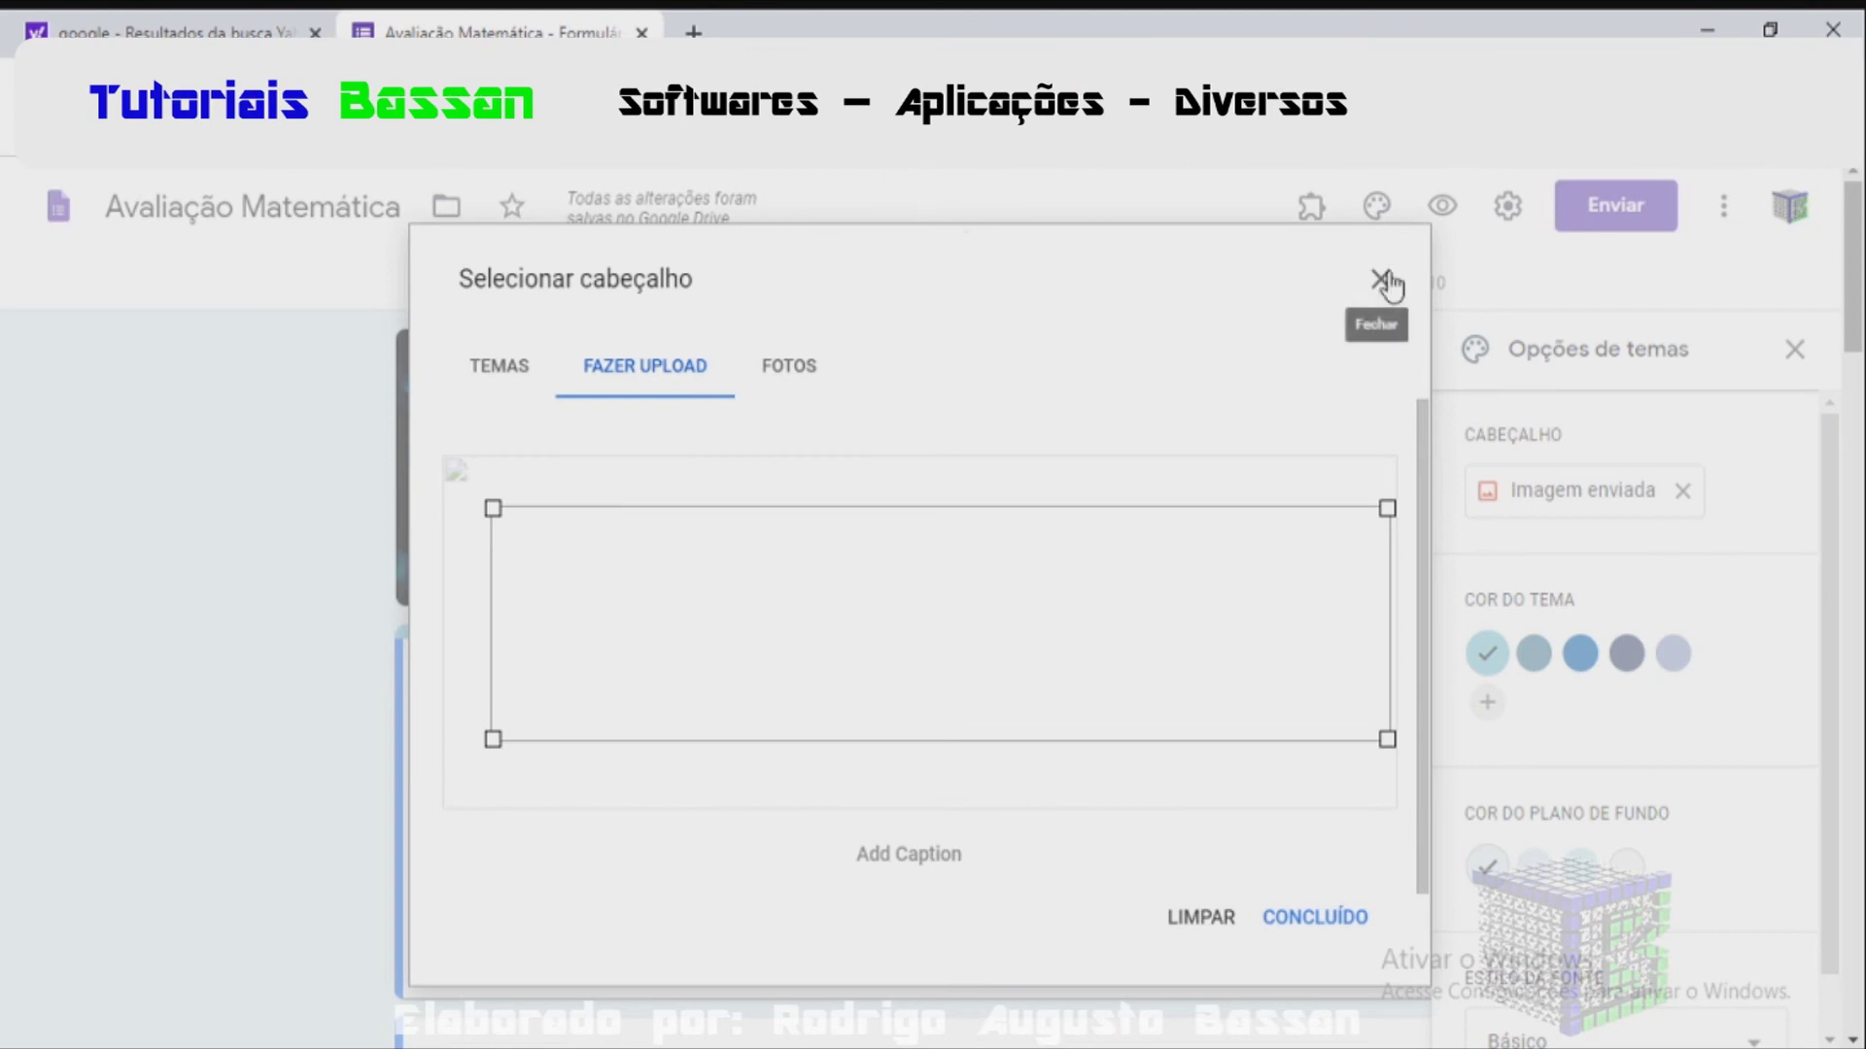
pyautogui.click(647, 377)
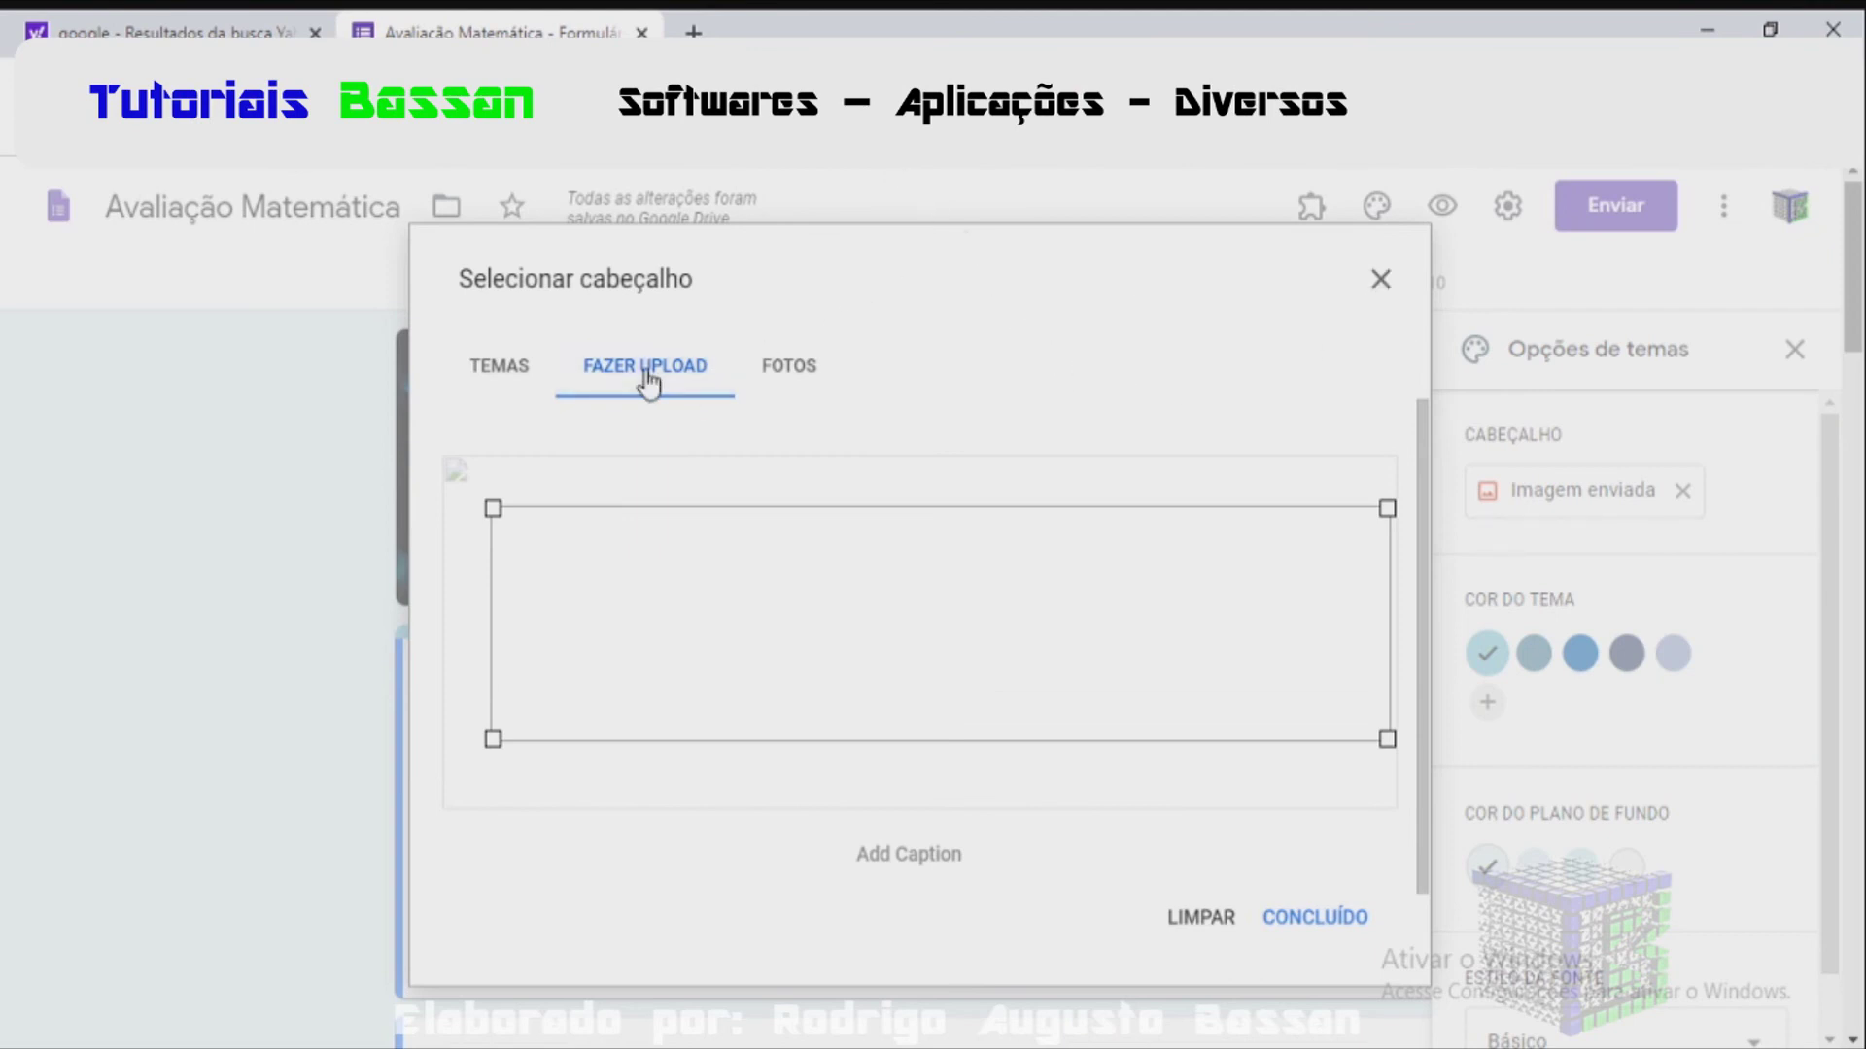
pyautogui.click(1378, 280)
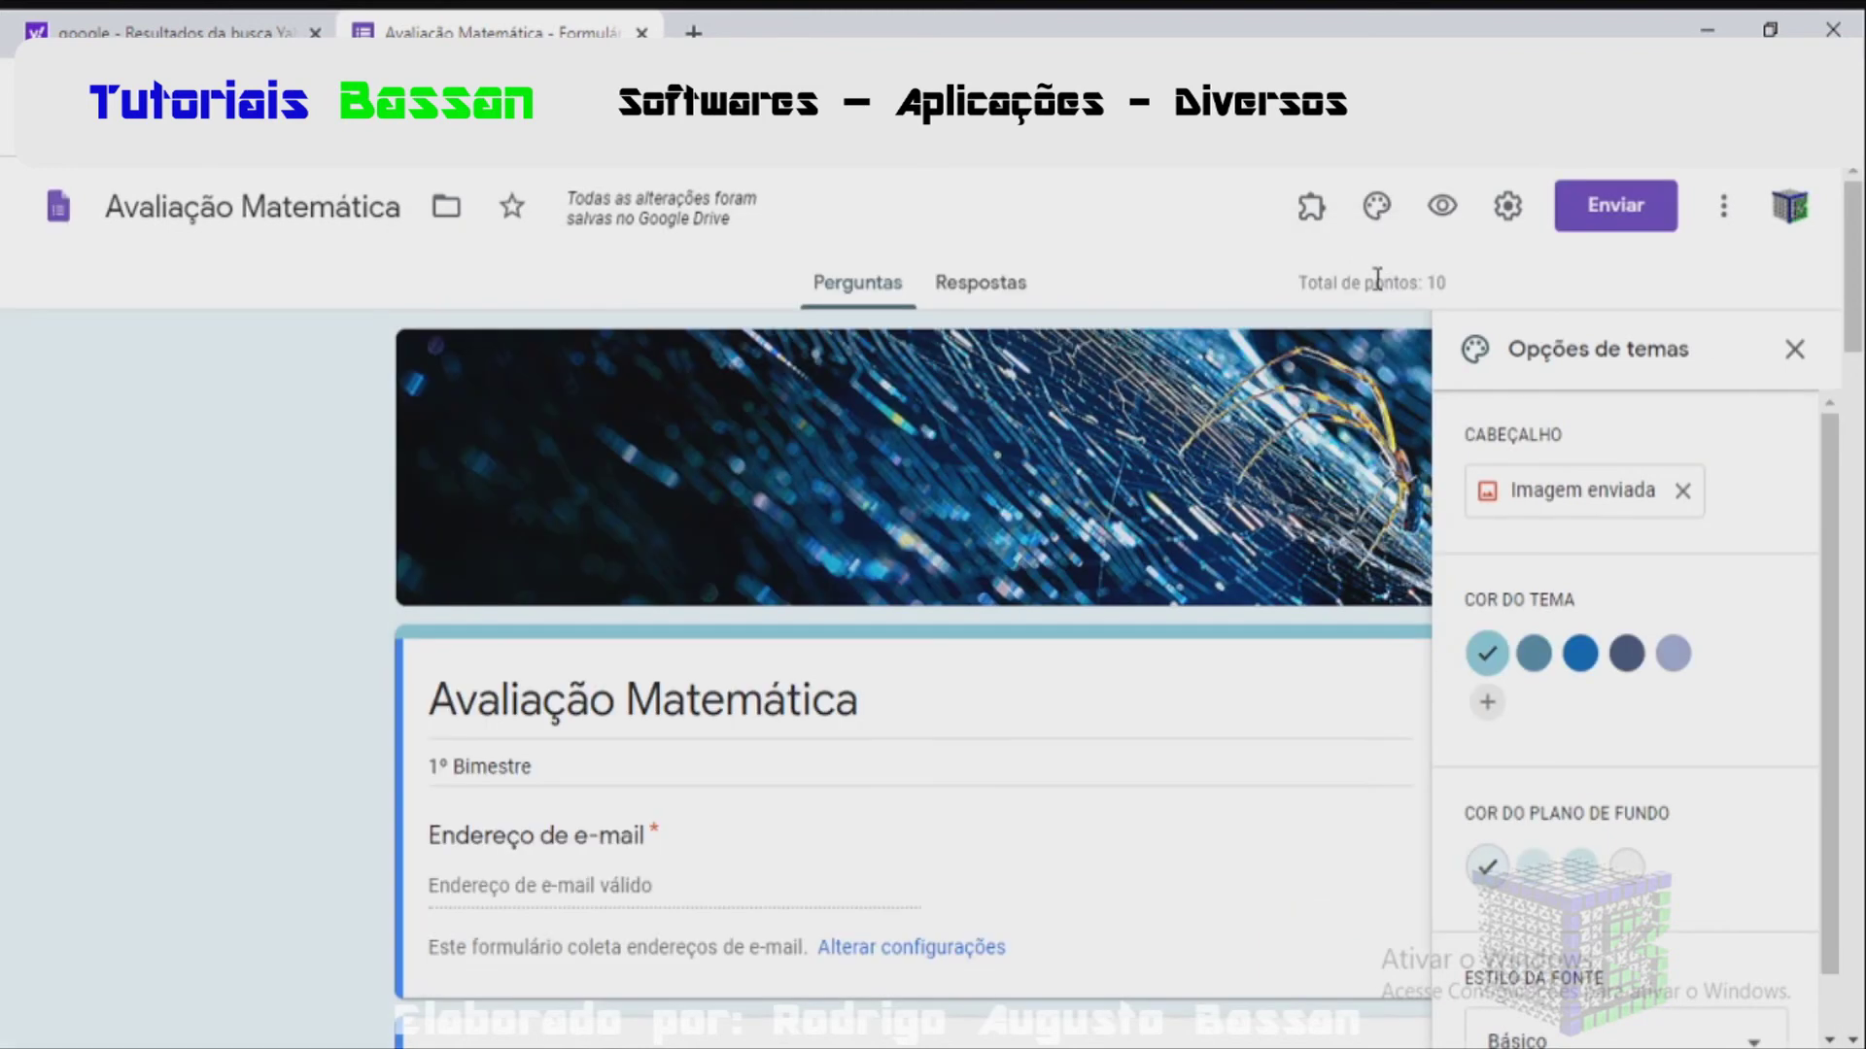
pyautogui.click(1378, 215)
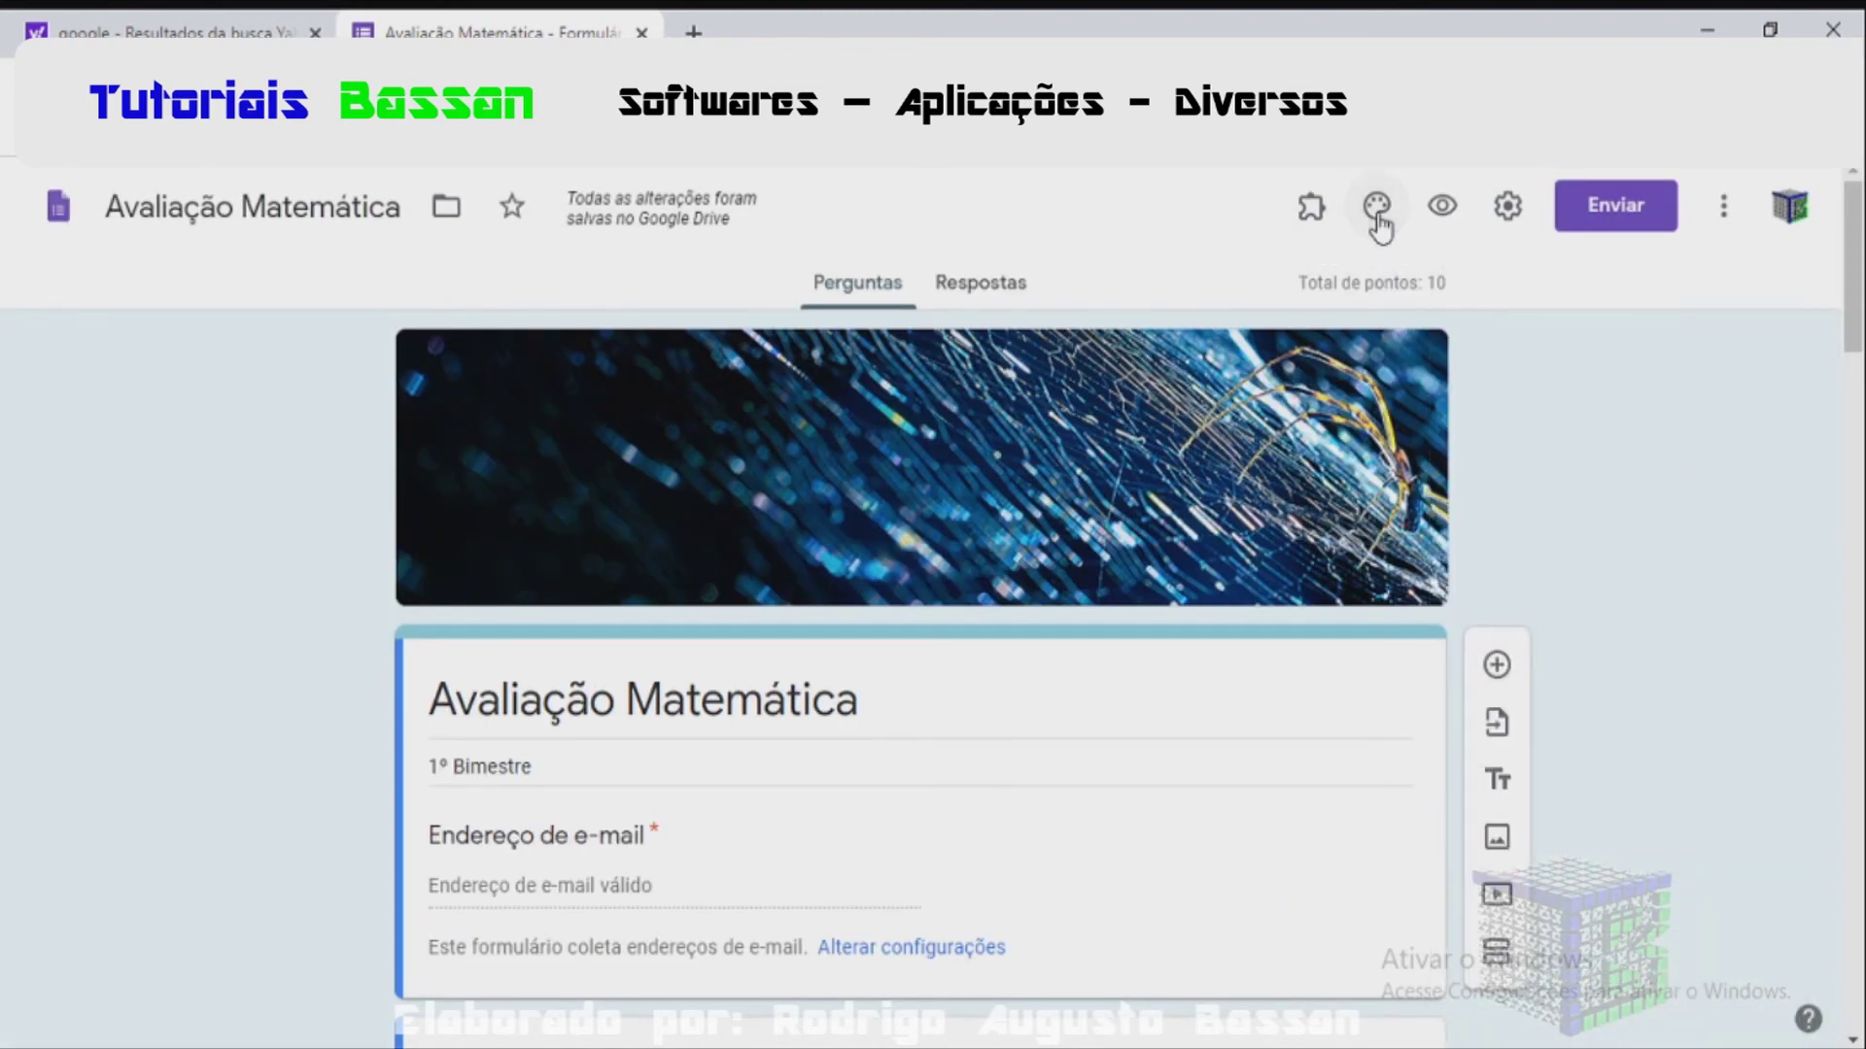
pyautogui.click(1380, 206)
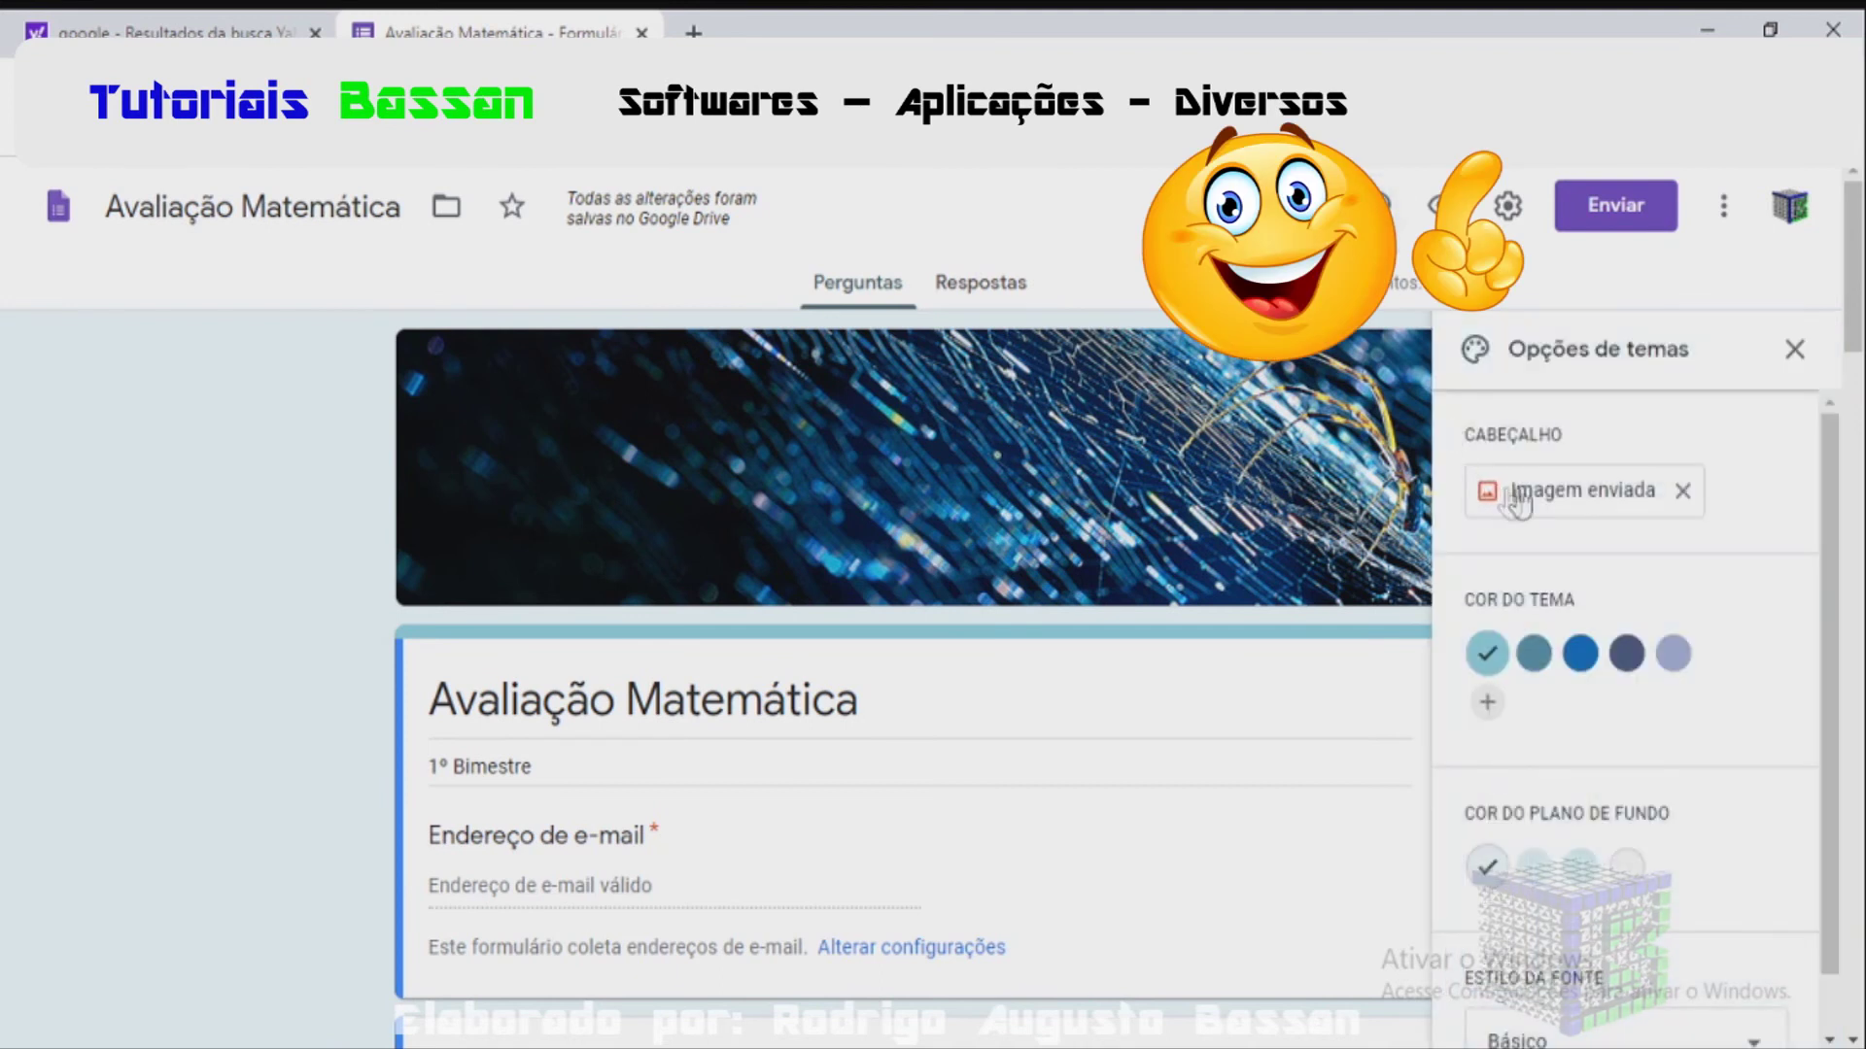
pyautogui.click(1558, 493)
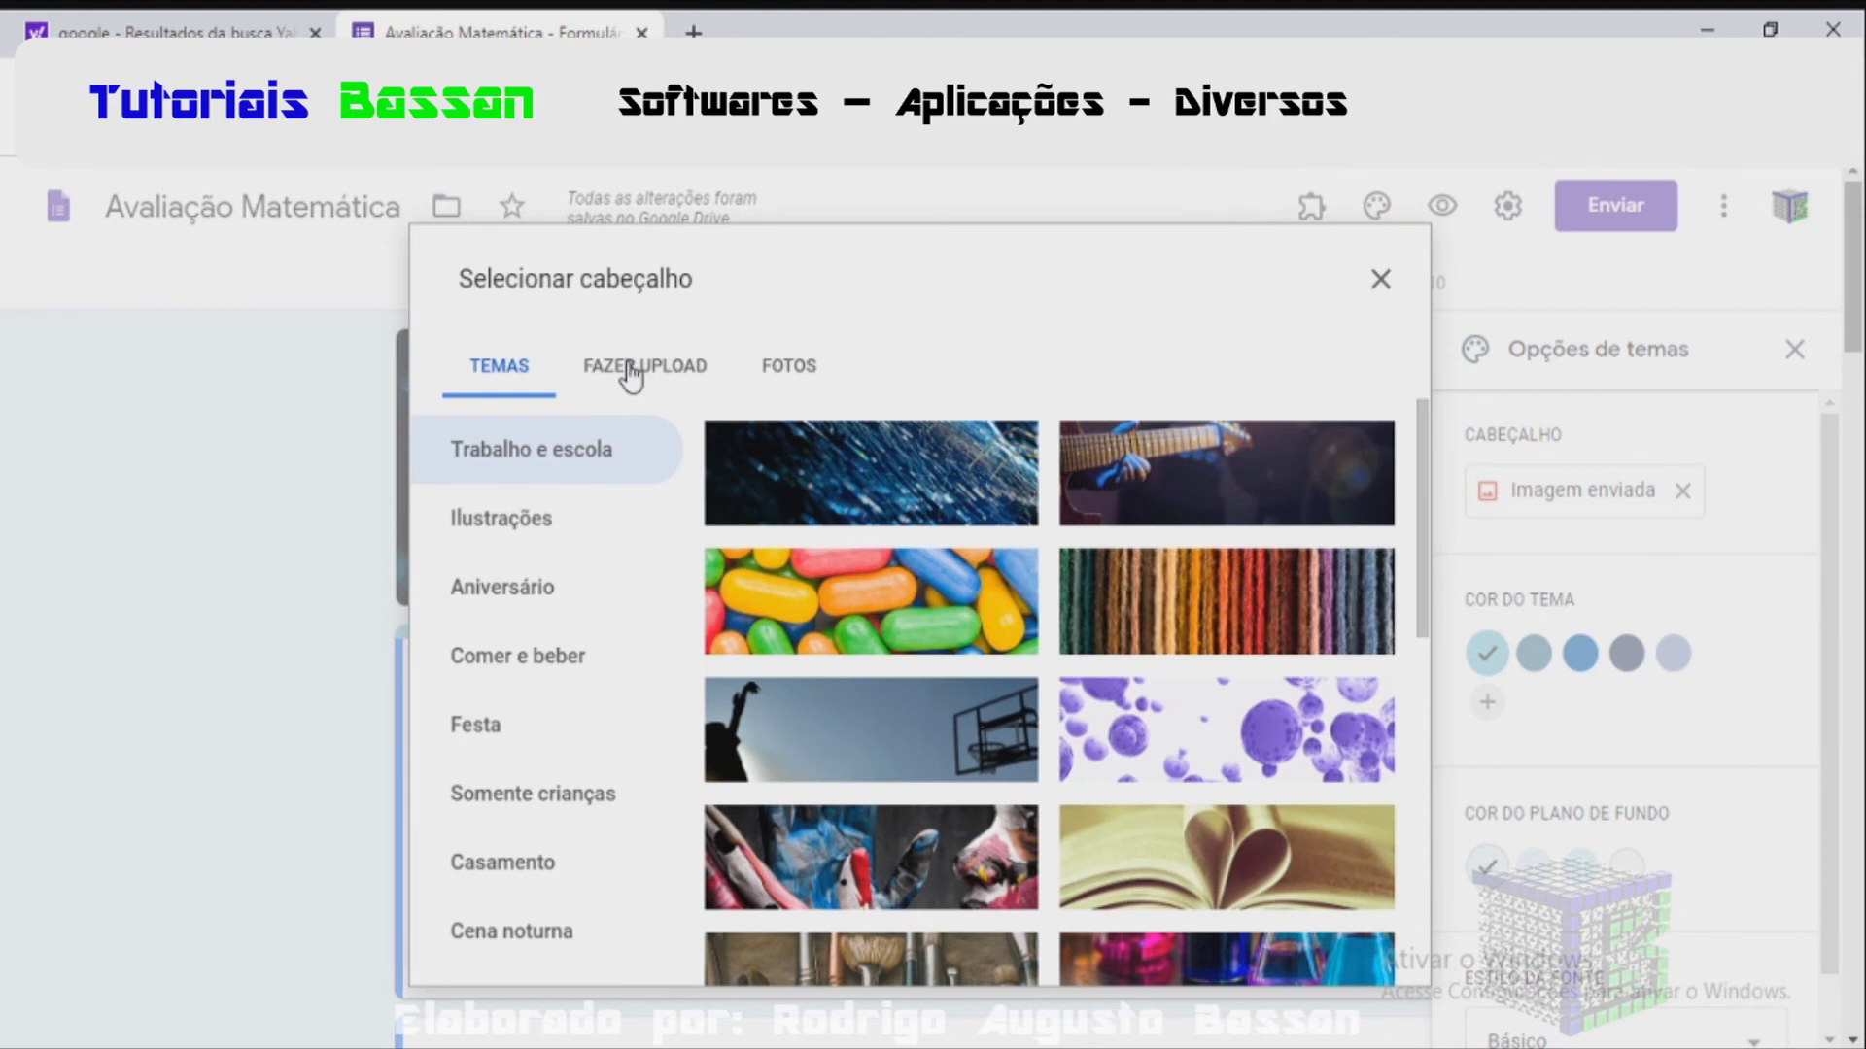
# Step: Upload the Tema PNG from Tema Formulários and confirm it as the form header
pyautogui.click(632, 375)
pyautogui.click(914, 787)
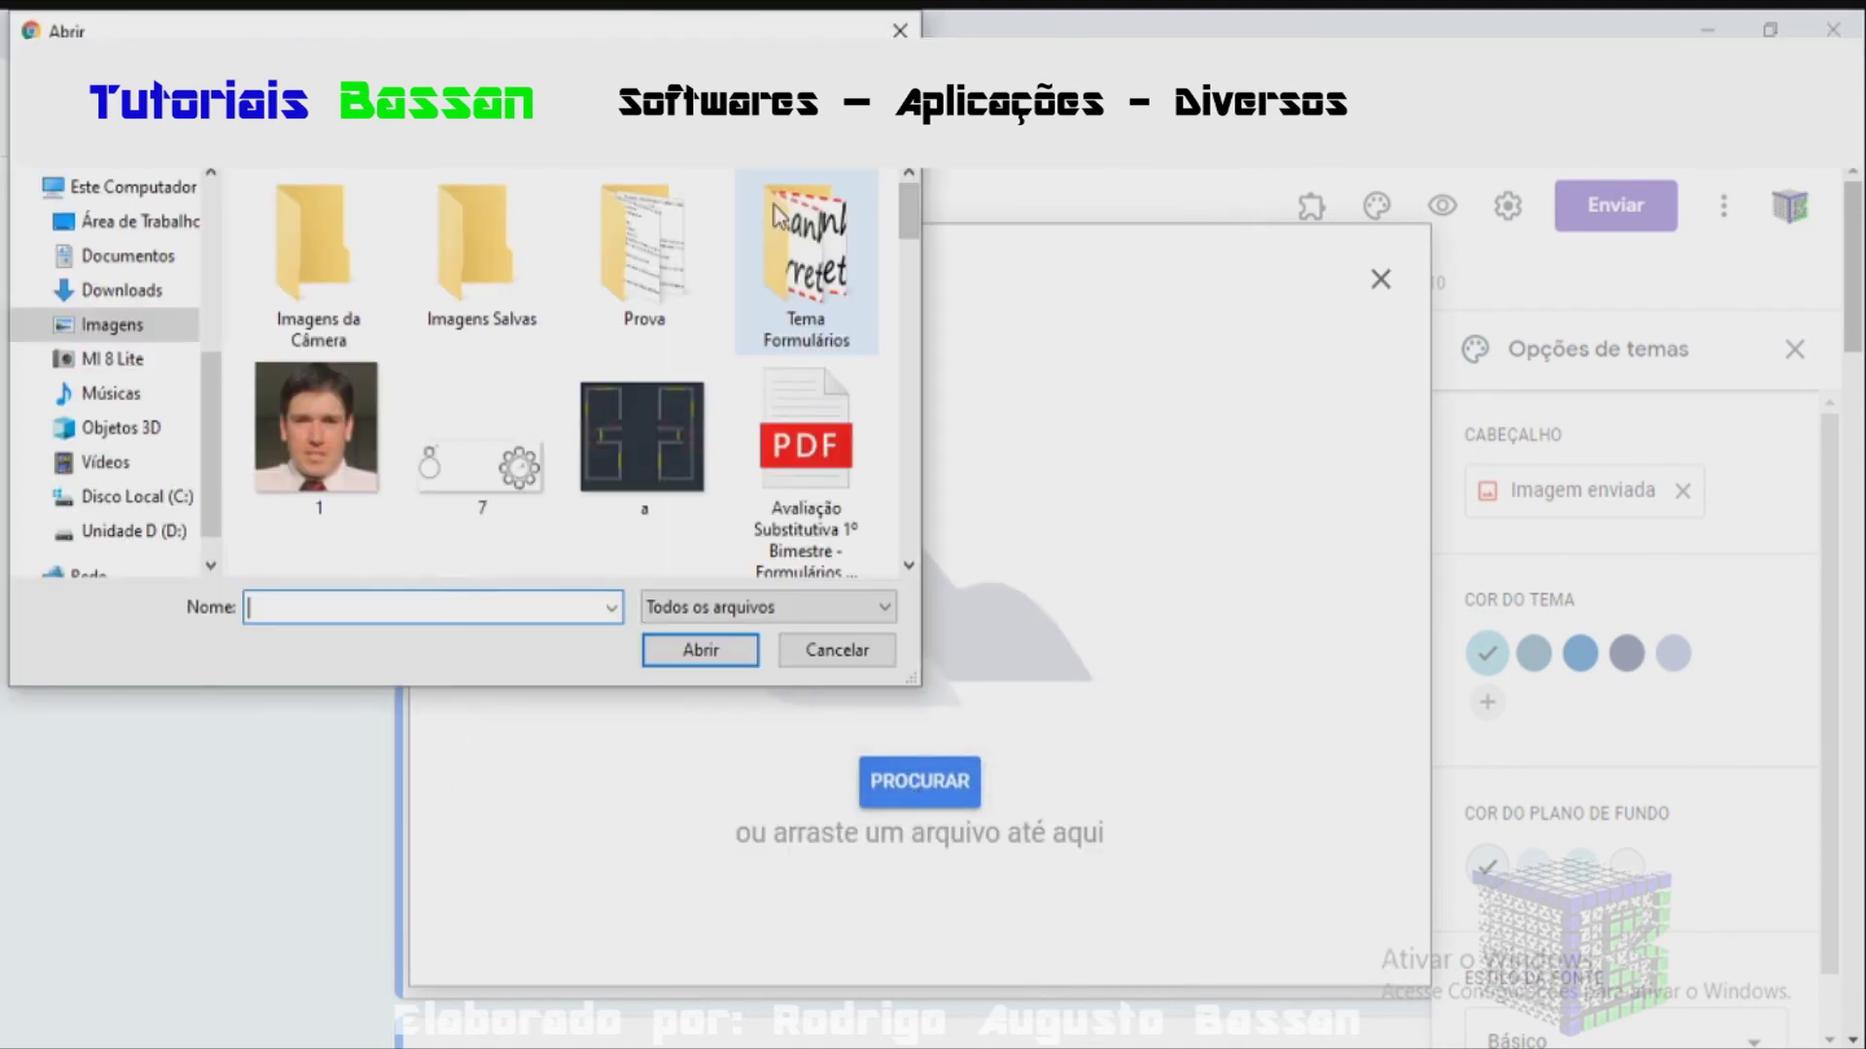
pyautogui.click(821, 286)
pyautogui.doubleClick(818, 280)
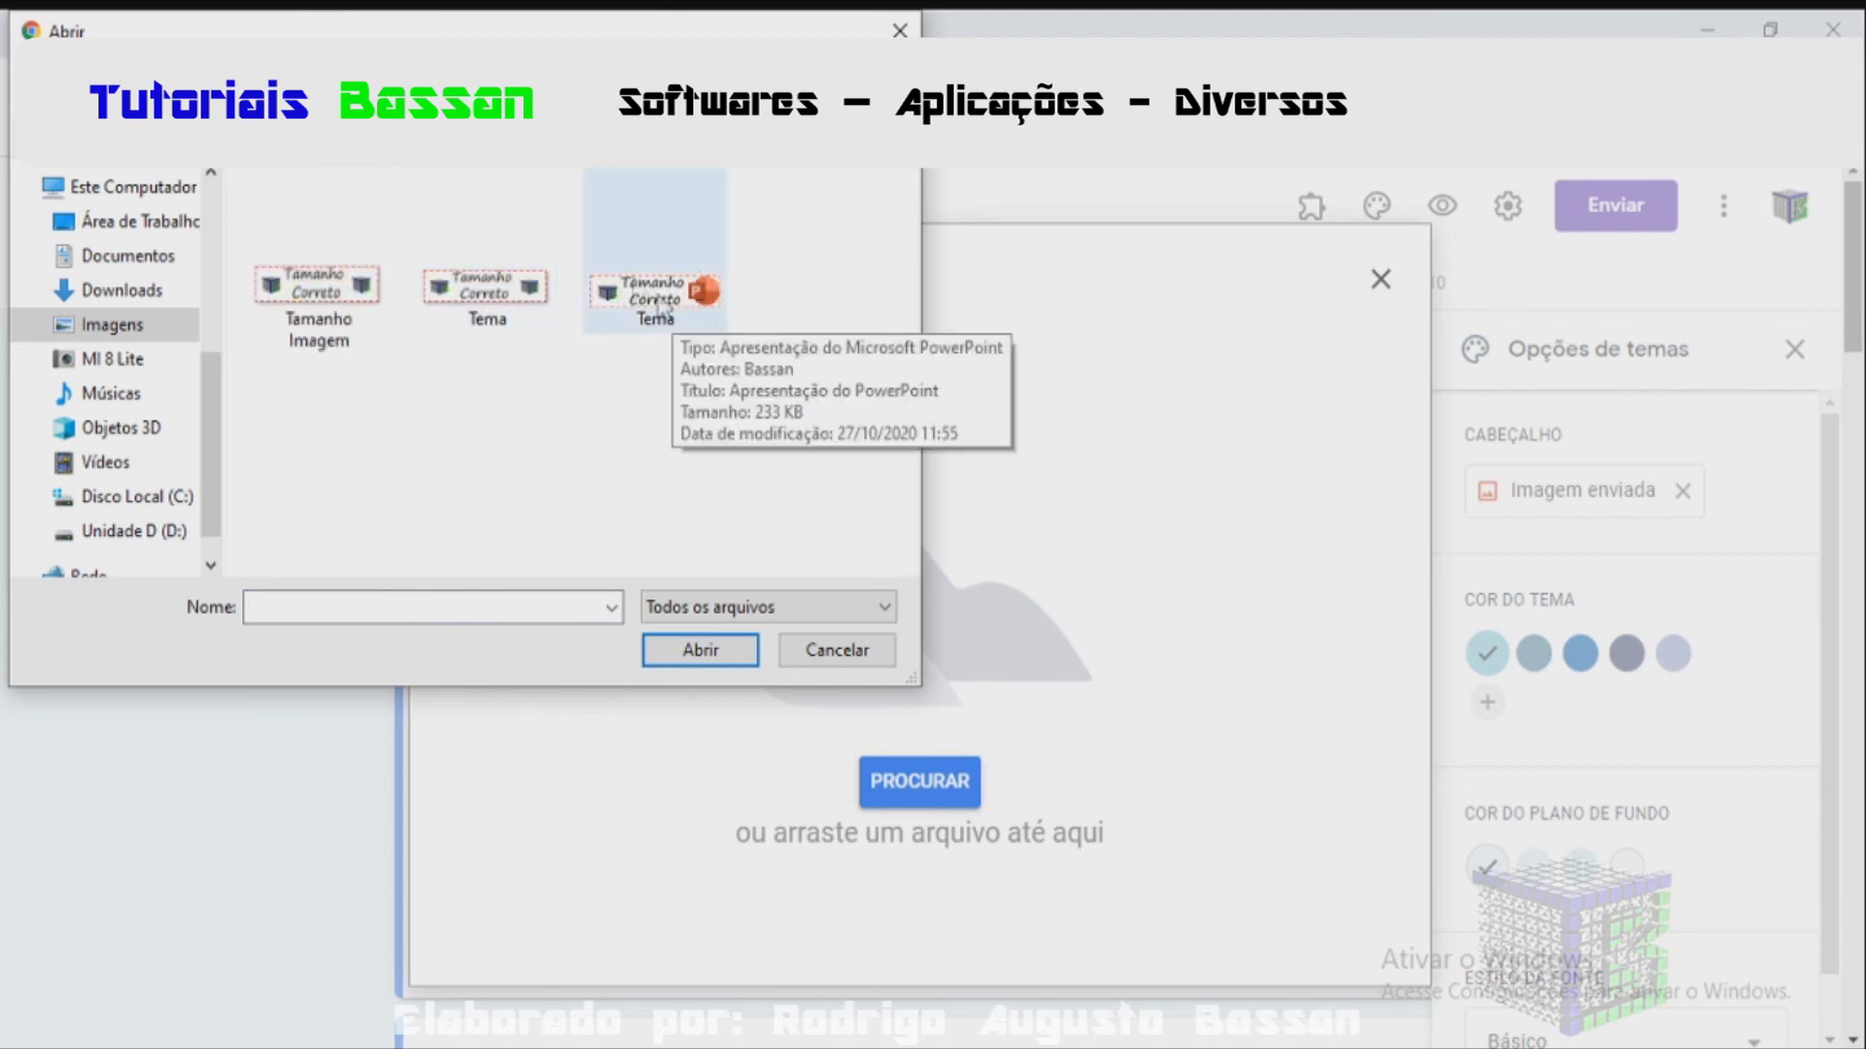
pyautogui.doubleClick(446, 302)
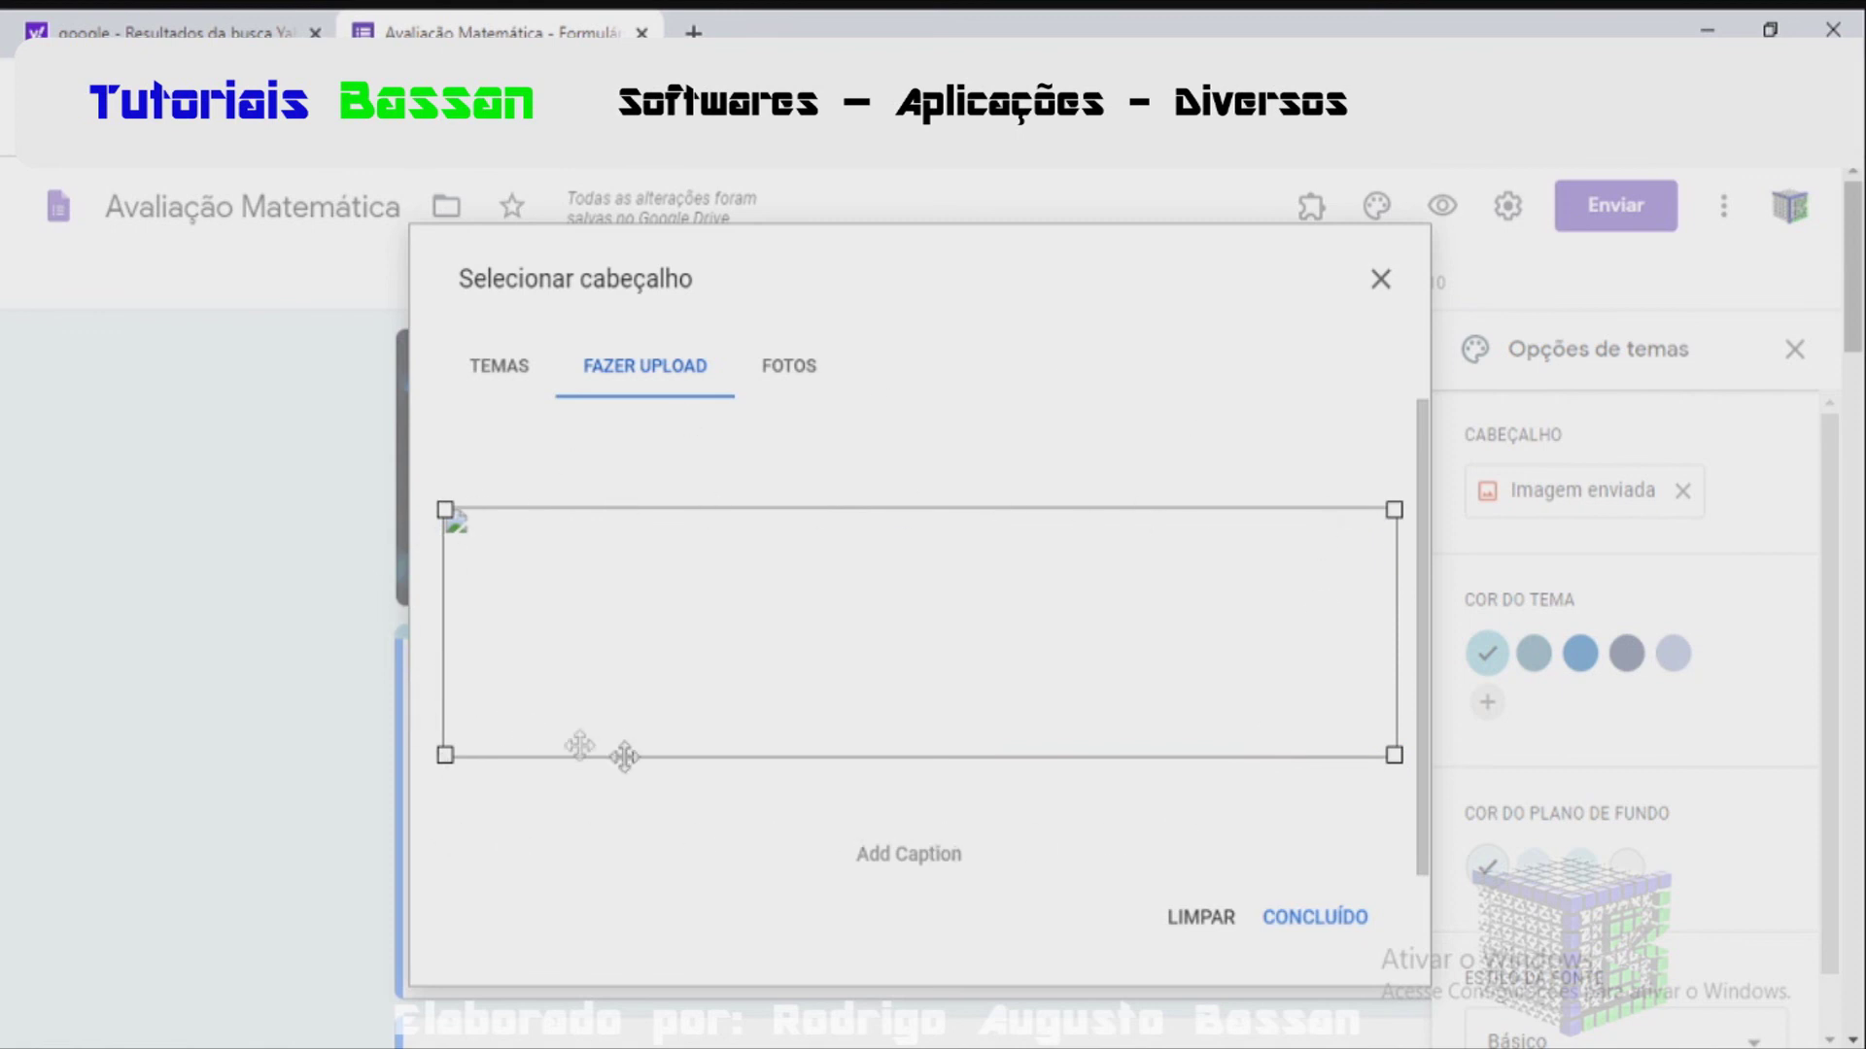
pyautogui.click(1319, 919)
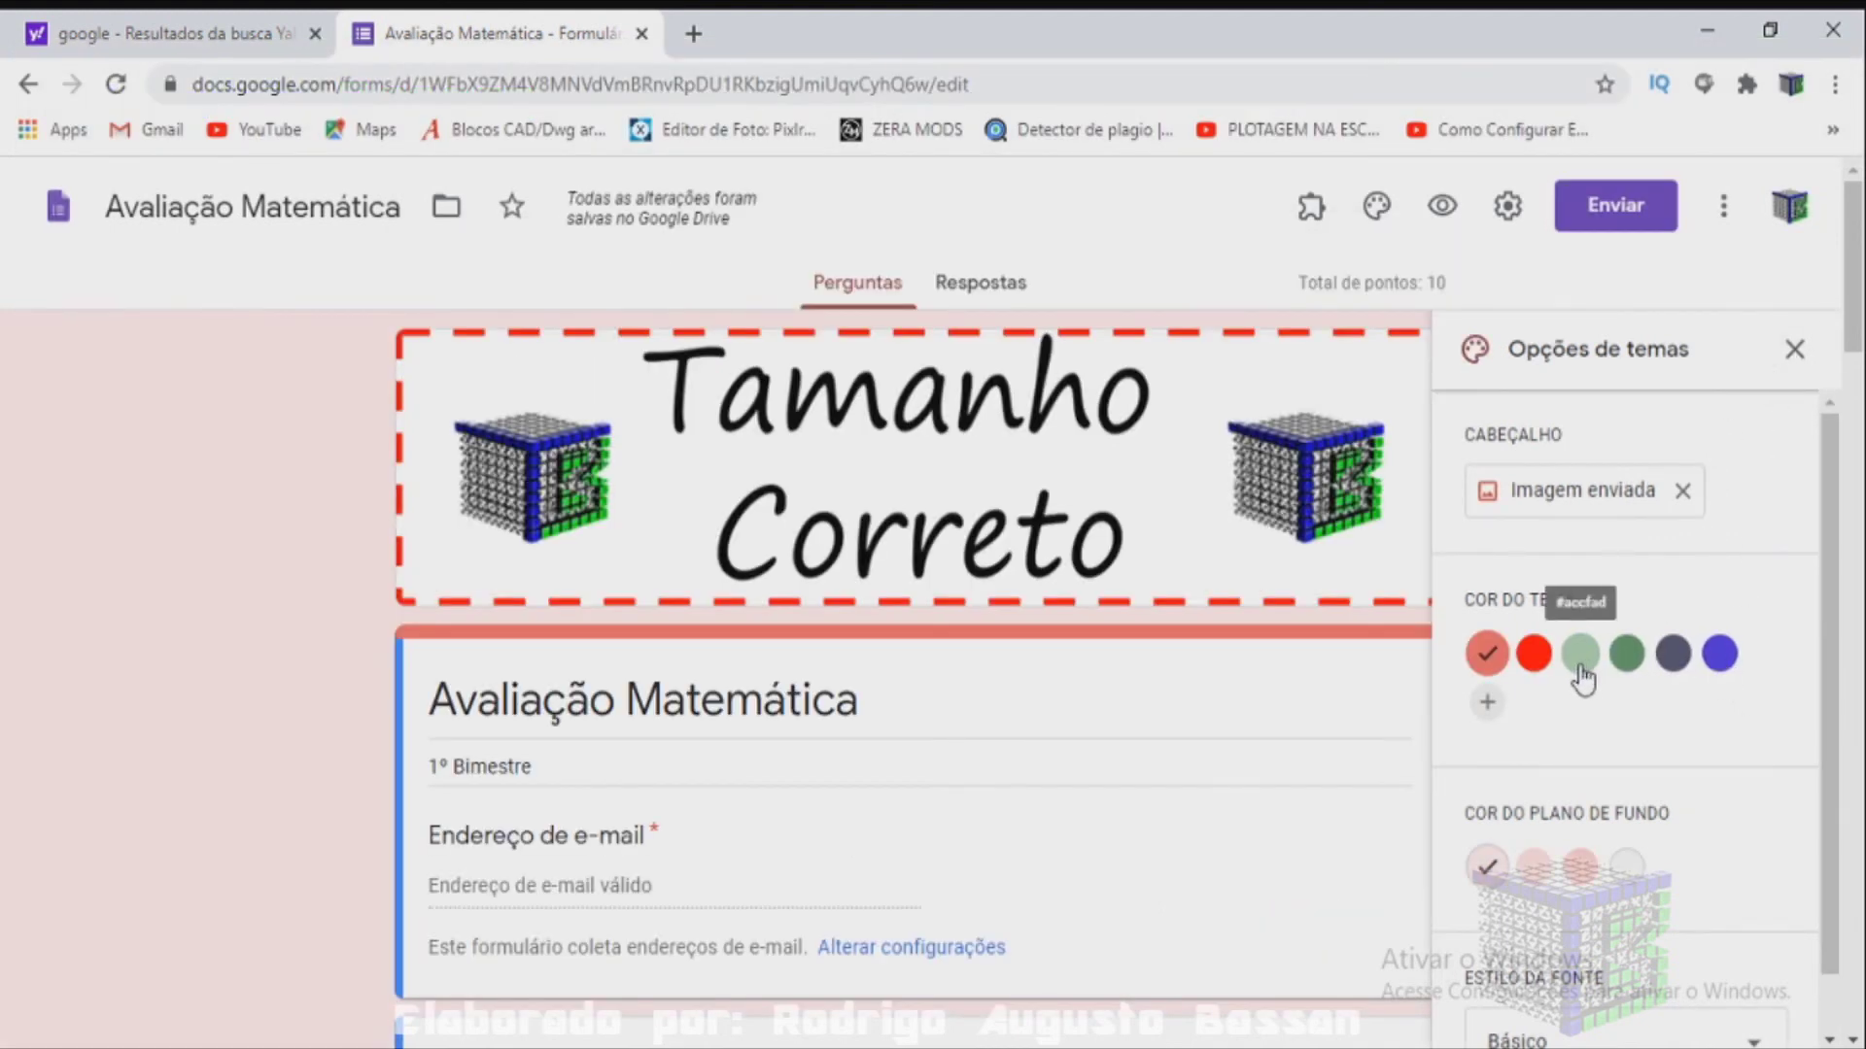
# Step: Pick the light-green theme colour and grey background swatches, then close the theme options
pyautogui.click(1580, 653)
pyautogui.click(1627, 867)
pyautogui.click(1796, 349)
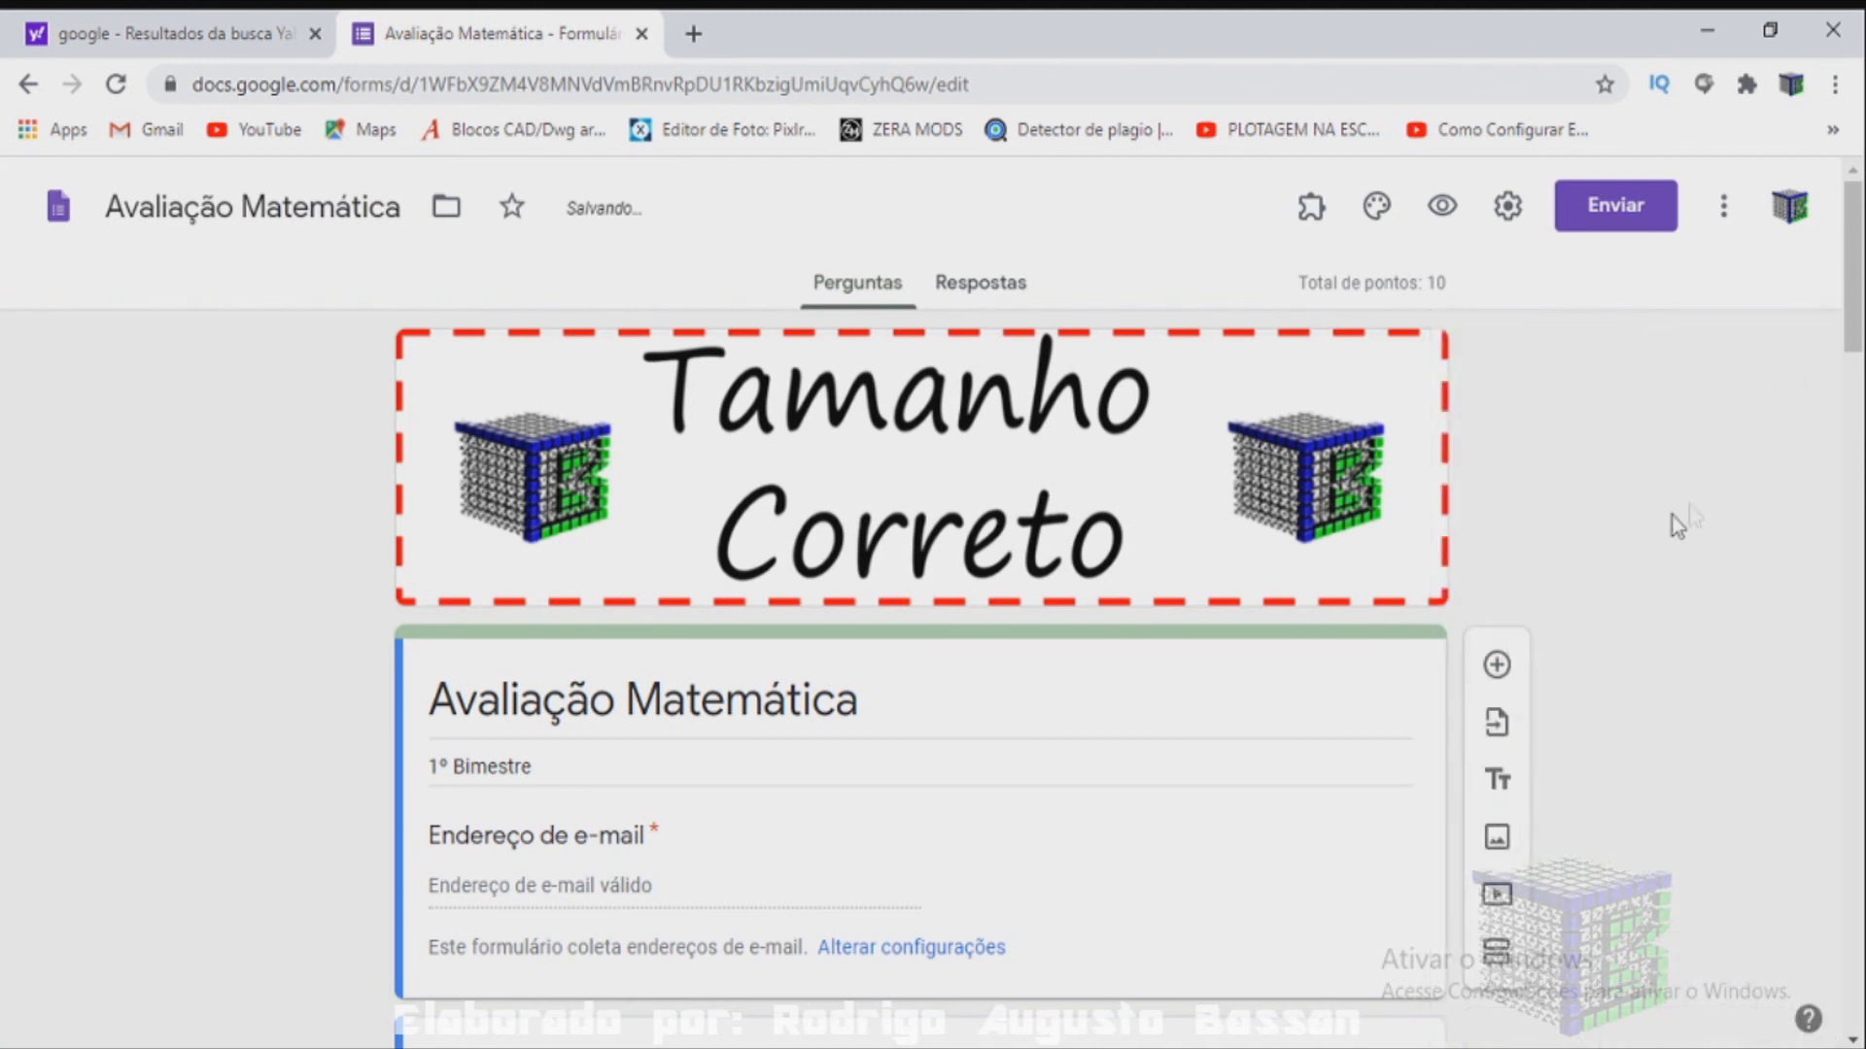